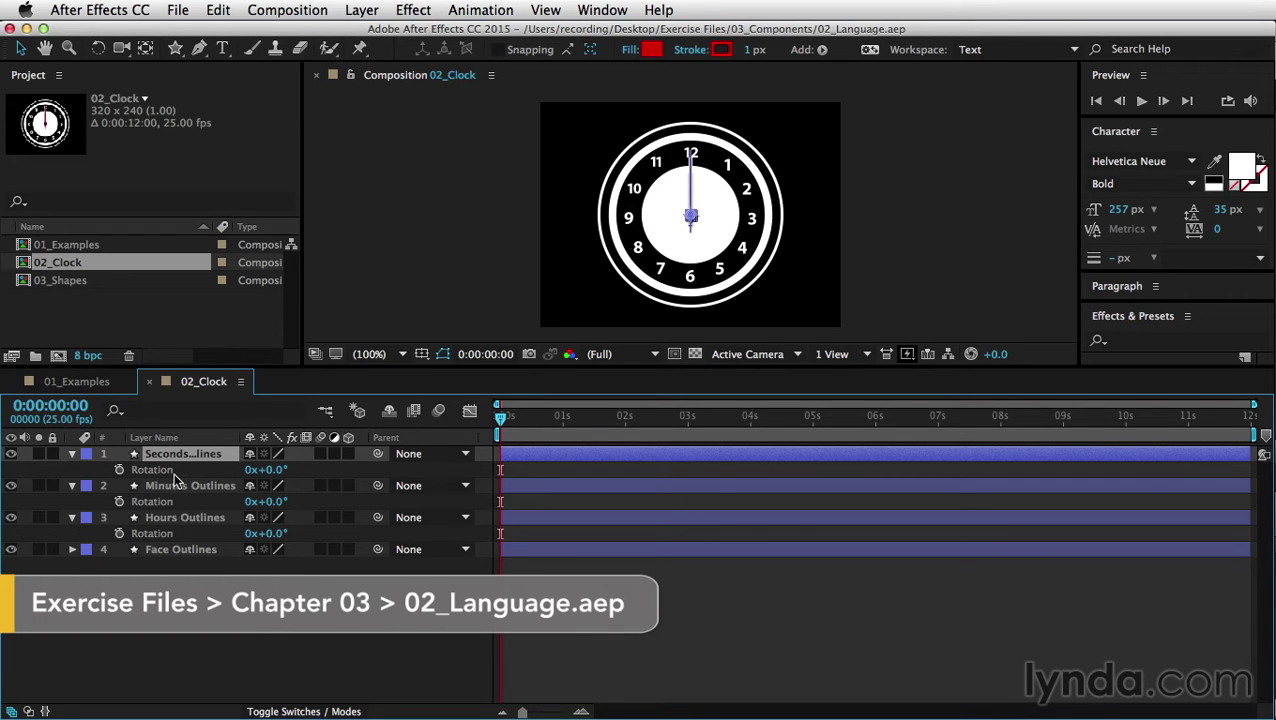
# - Add a Rotation expression to the Seconds layer, first 100, then edited to 100+50 (150°)
pyautogui.click(119, 470)
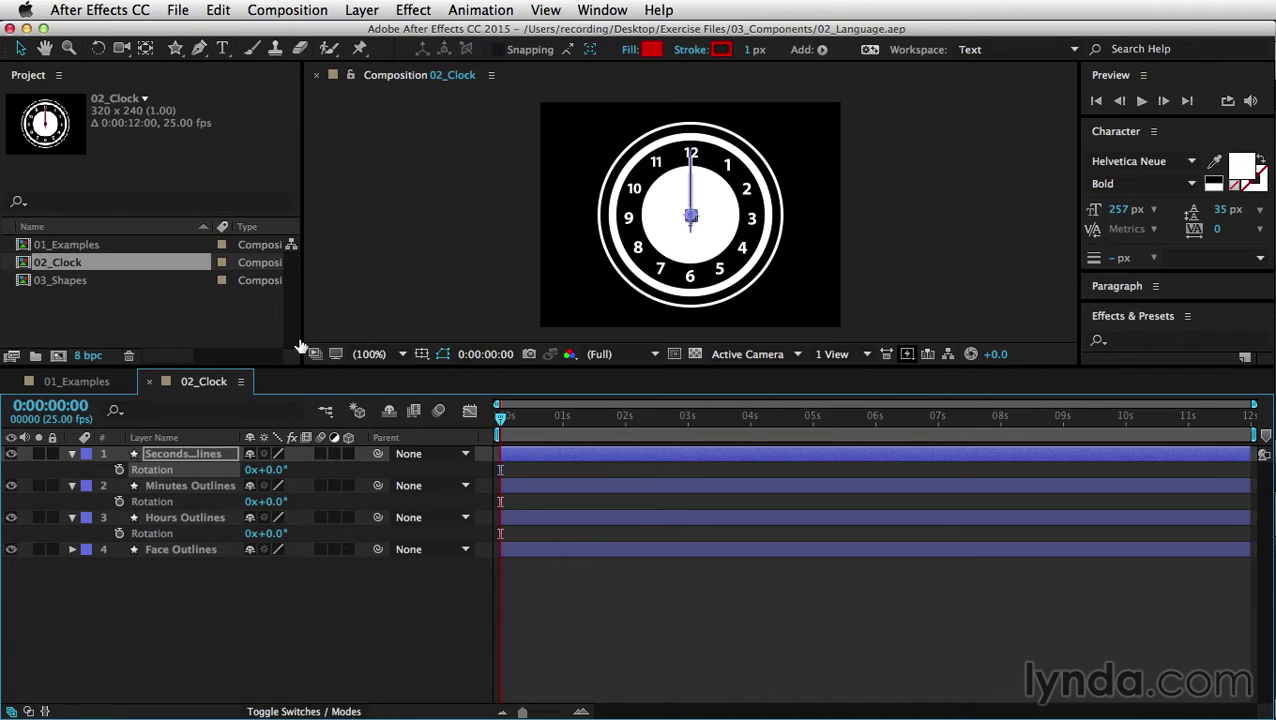
pyautogui.click(480, 11)
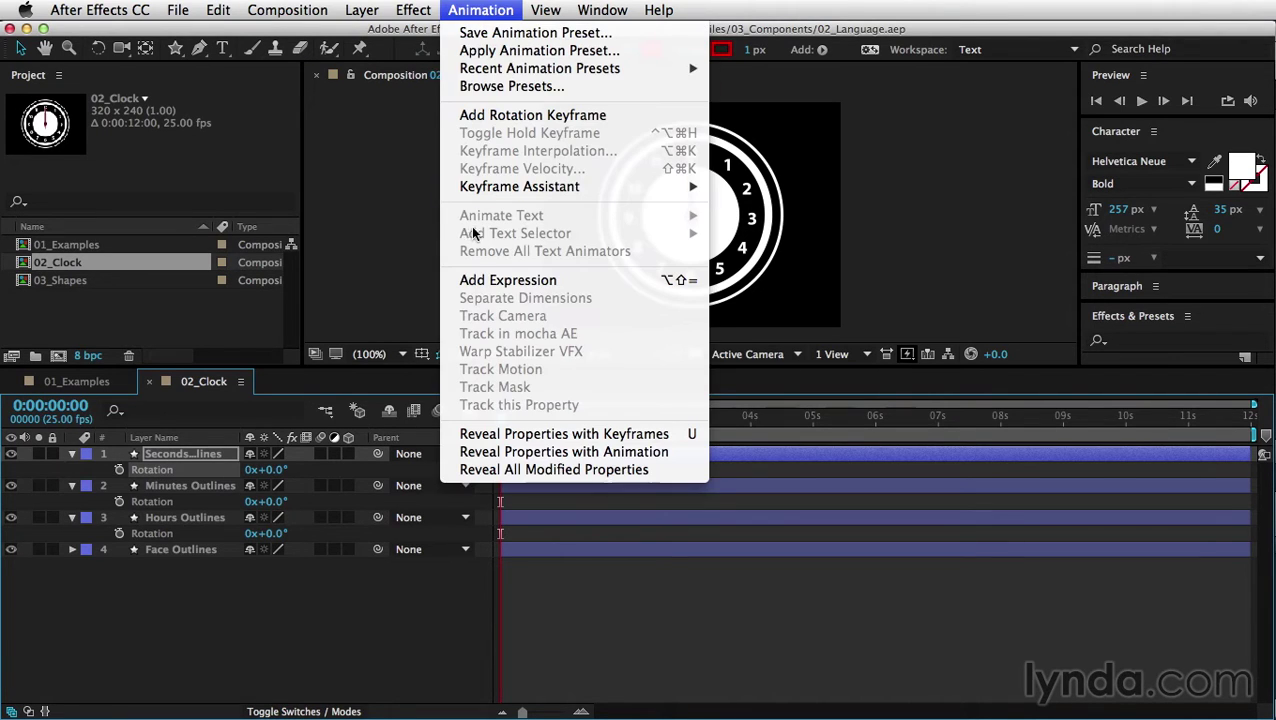
pyautogui.click(470, 282)
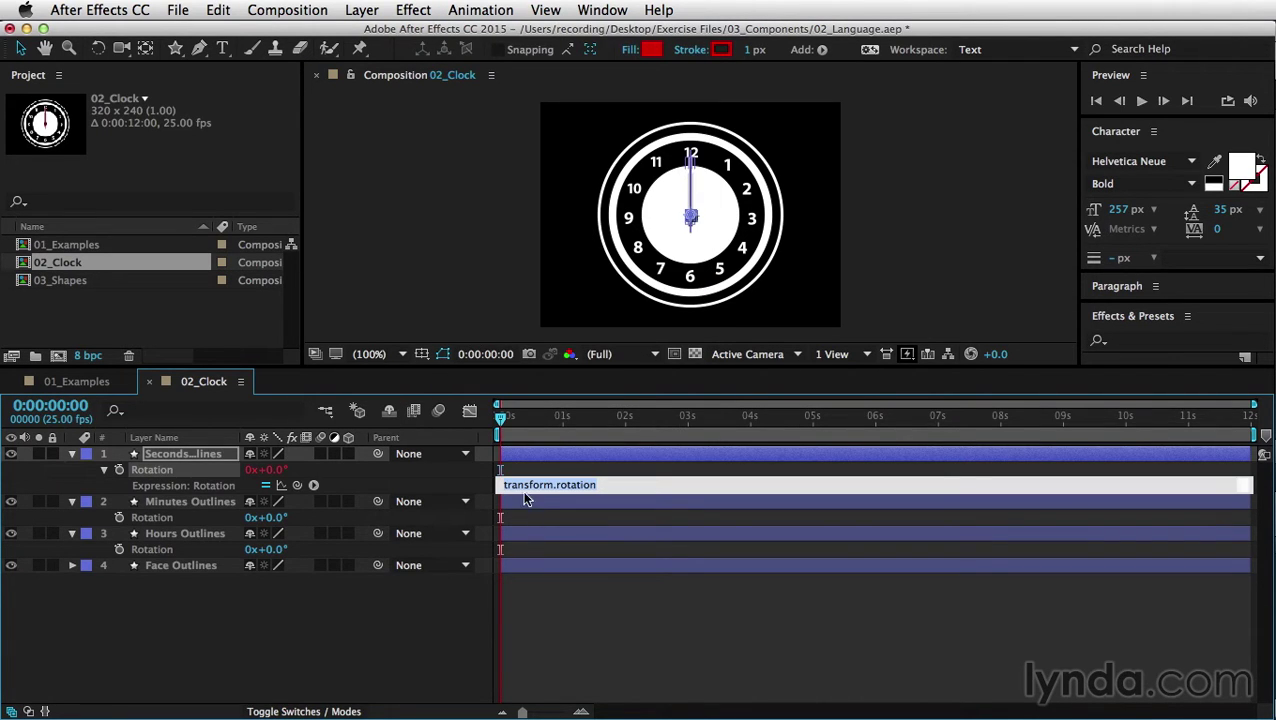
pyautogui.click(602, 485)
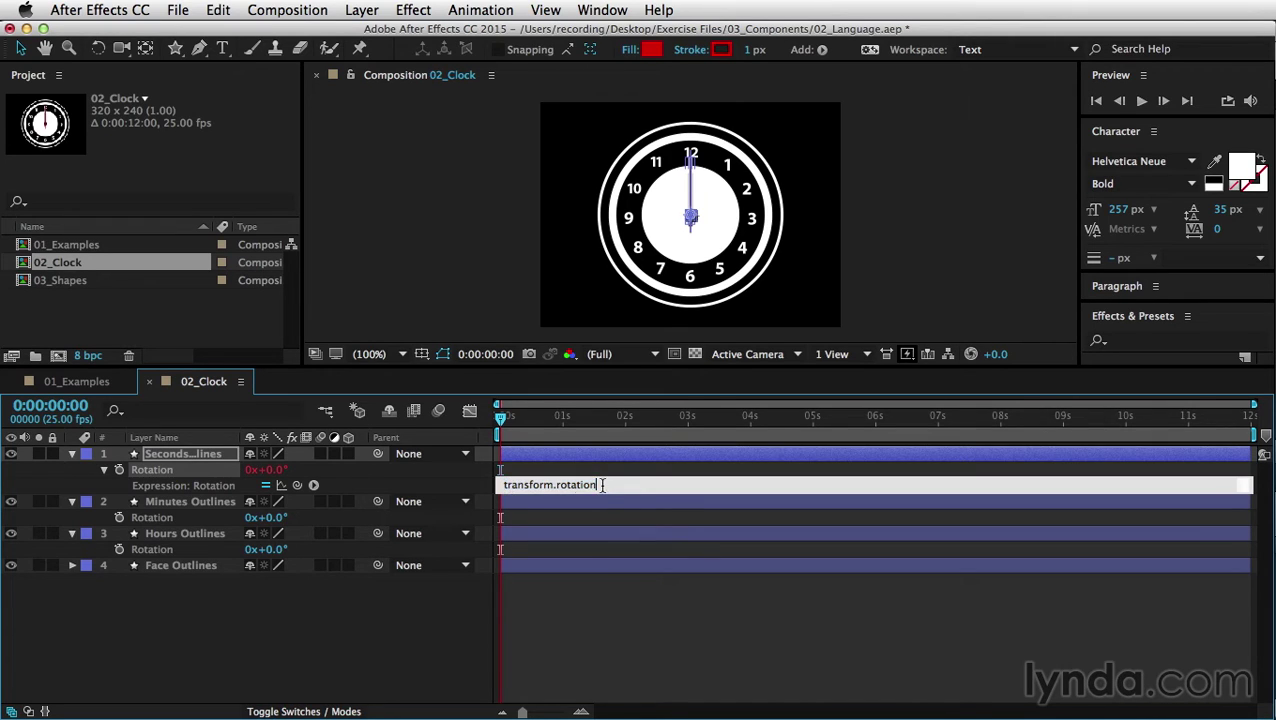
pyautogui.moveTo(602, 485); pyautogui.dragTo(500, 484)
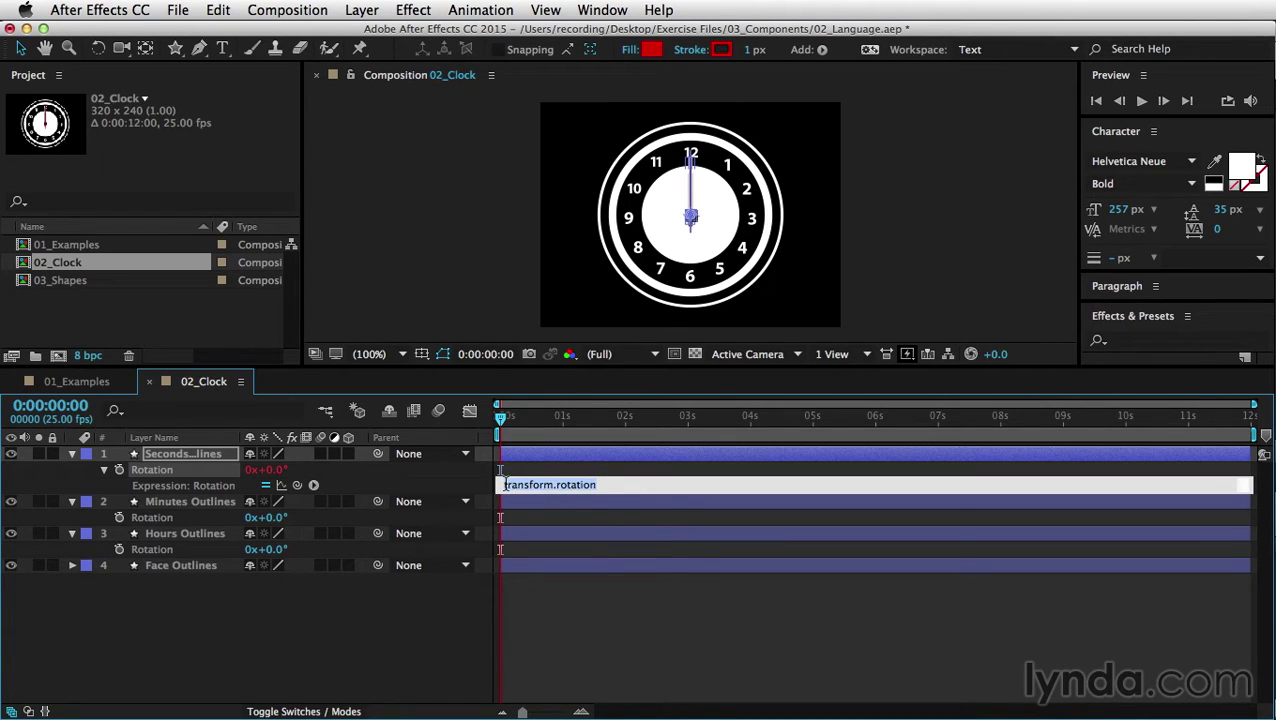
pyautogui.write('100')
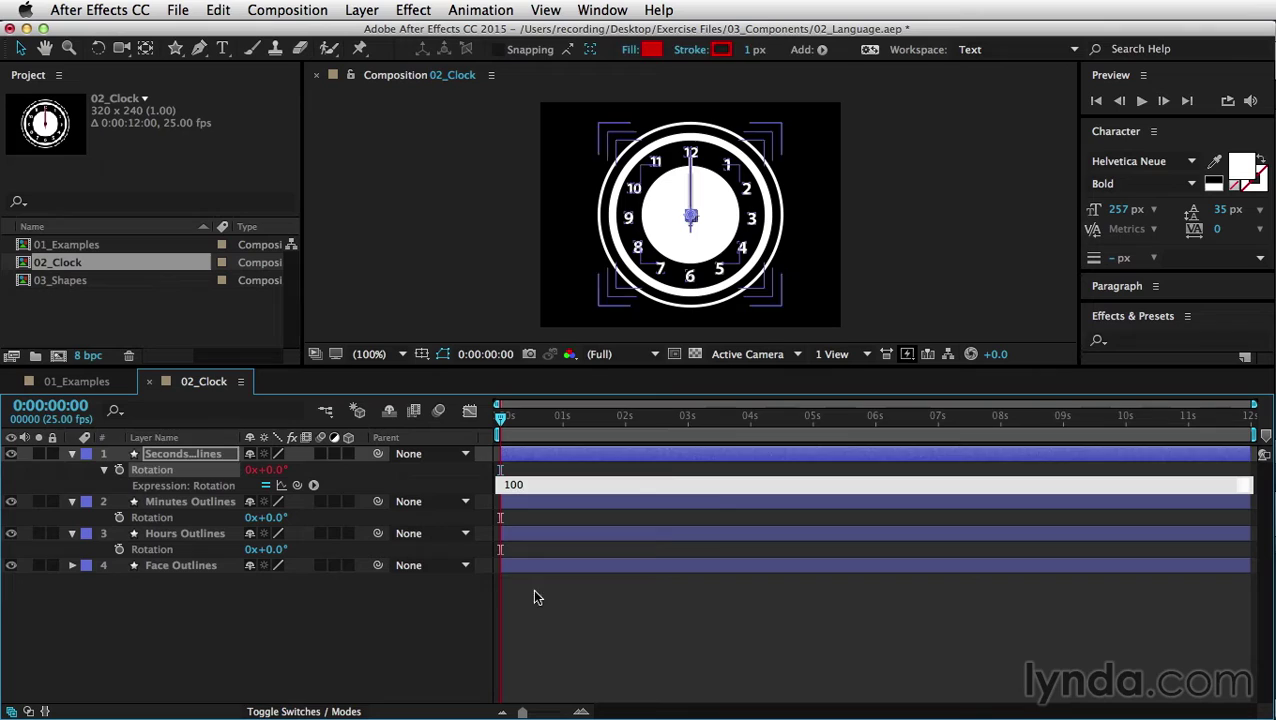
pyautogui.click(535, 595)
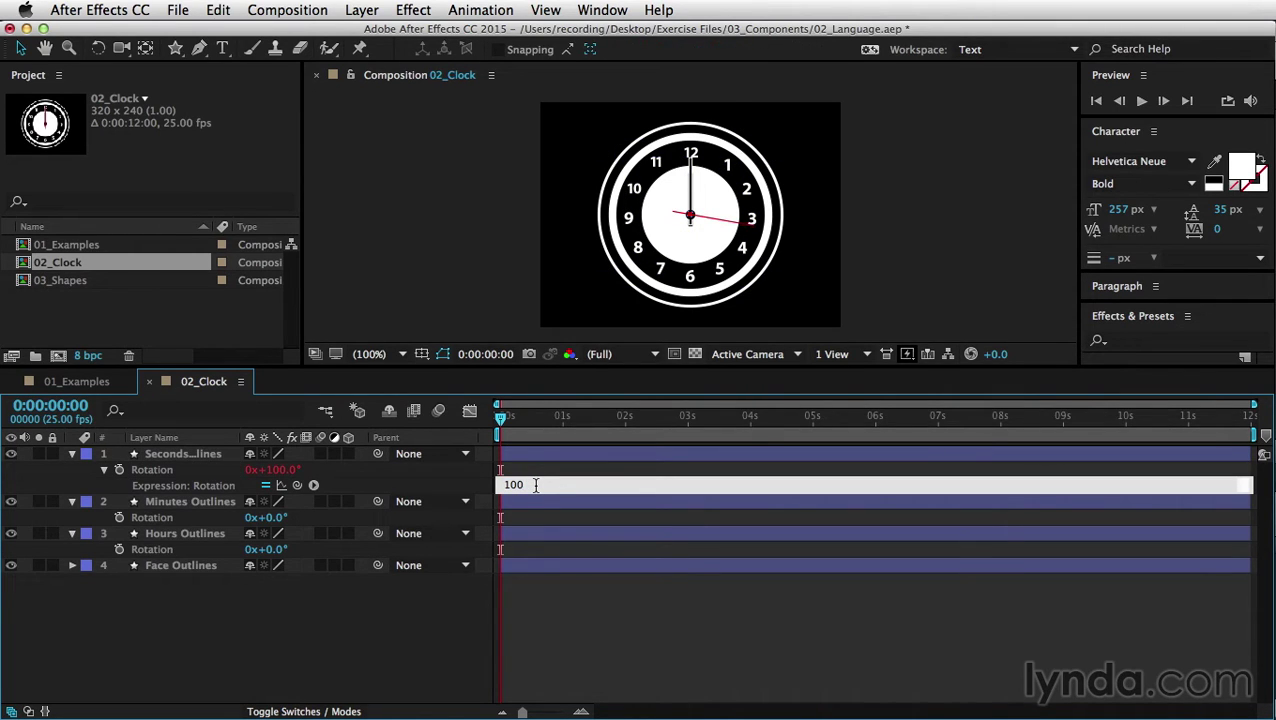
pyautogui.write('+50')
pyautogui.click(592, 656)
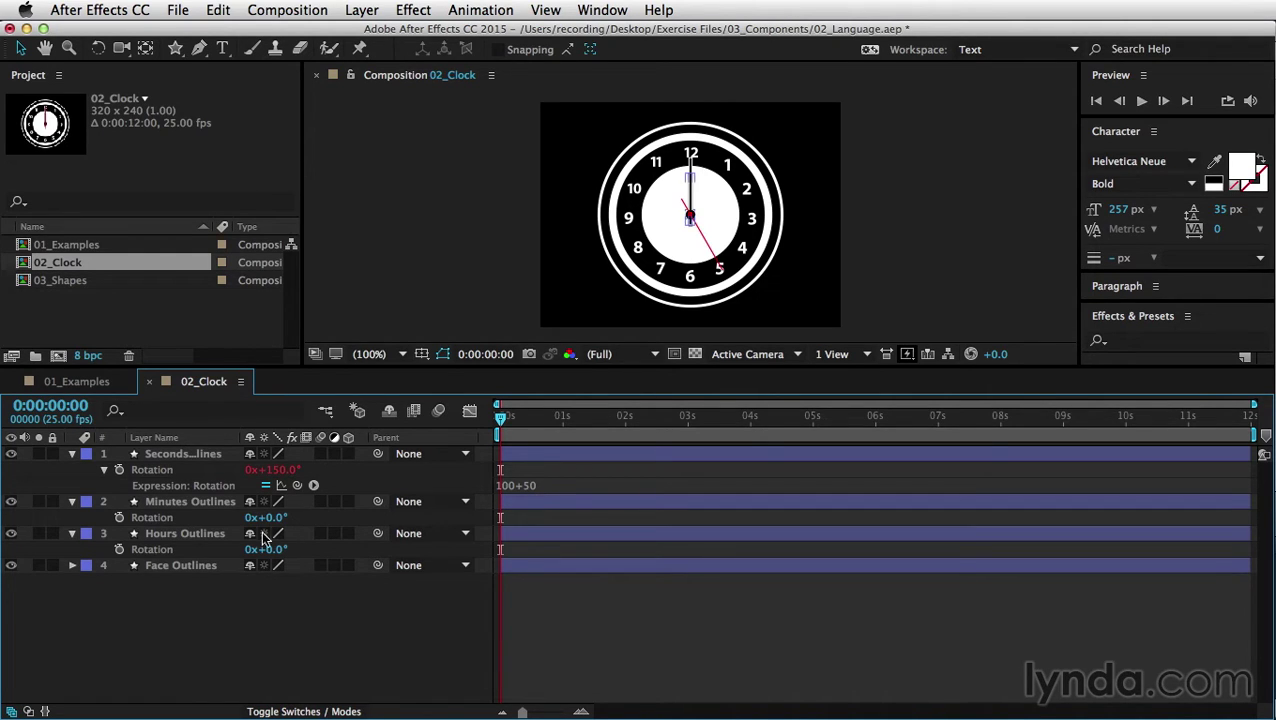
# - Keyframe the Hours Outlines rotation from 0x at the start to 12x at the last frame
pyautogui.click(119, 549)
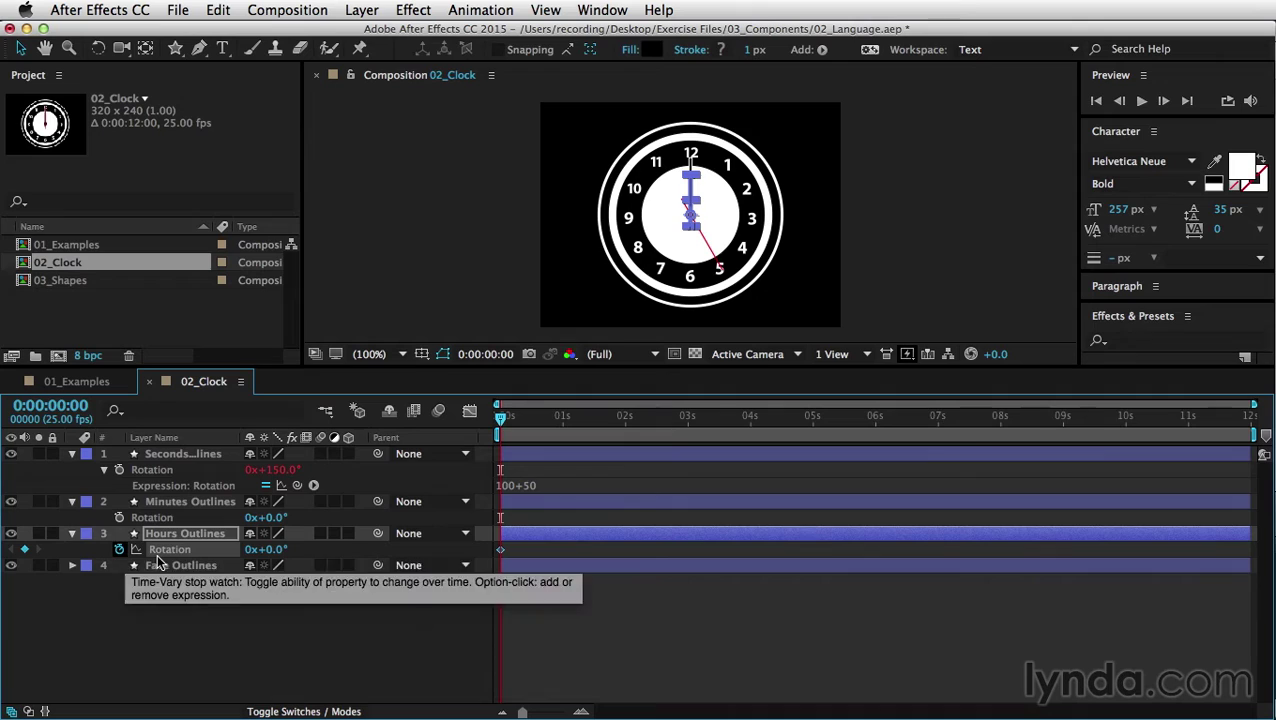
pyautogui.click(1031, 416)
pyautogui.press('End')
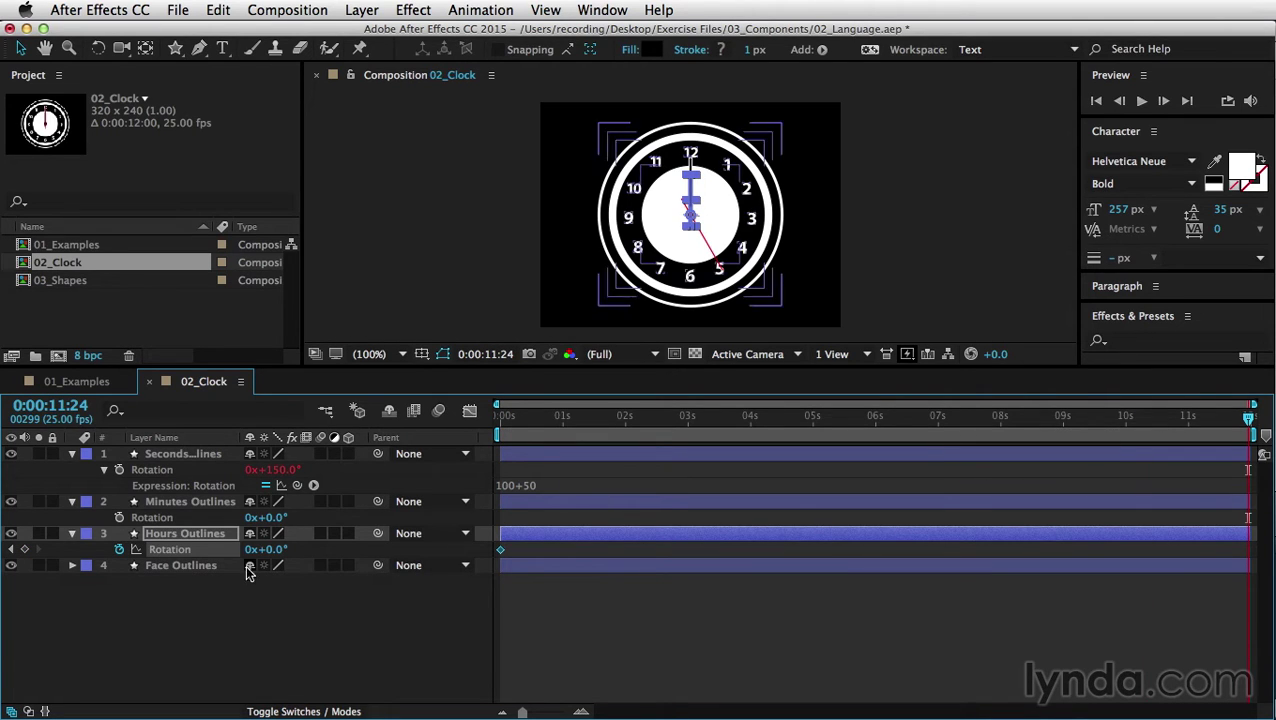
pyautogui.click(250, 549)
pyautogui.write('12')
pyautogui.press('Return')
pyautogui.click(651, 554)
pyautogui.moveTo(700, 416); pyautogui.dragTo(500, 416)
pyautogui.click(197, 565)
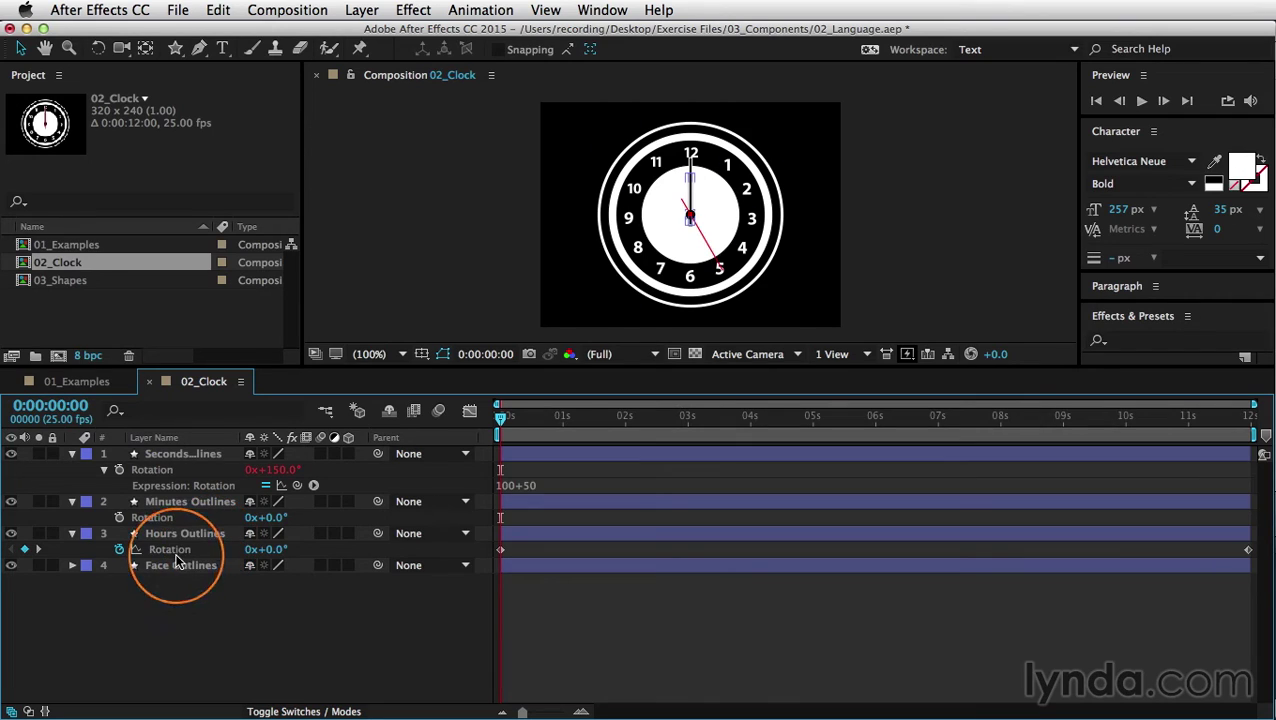
# - Pick-whip the Seconds rotation expression to thisComp.layer("Hours Outlines").transform.rotation
pyautogui.moveTo(298, 486); pyautogui.dragTo(171, 559)
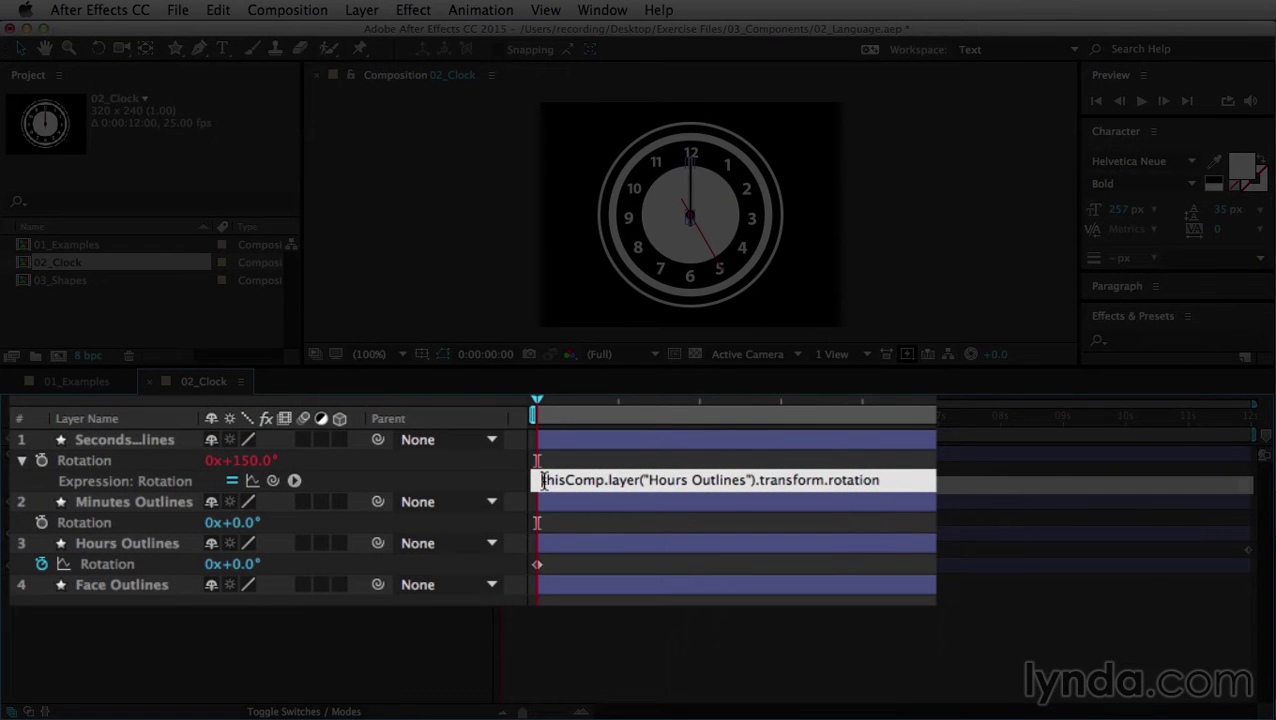
pyautogui.moveTo(543, 481); pyautogui.dragTo(760, 481)
pyautogui.moveTo(672, 484); pyautogui.dragTo(768, 485)
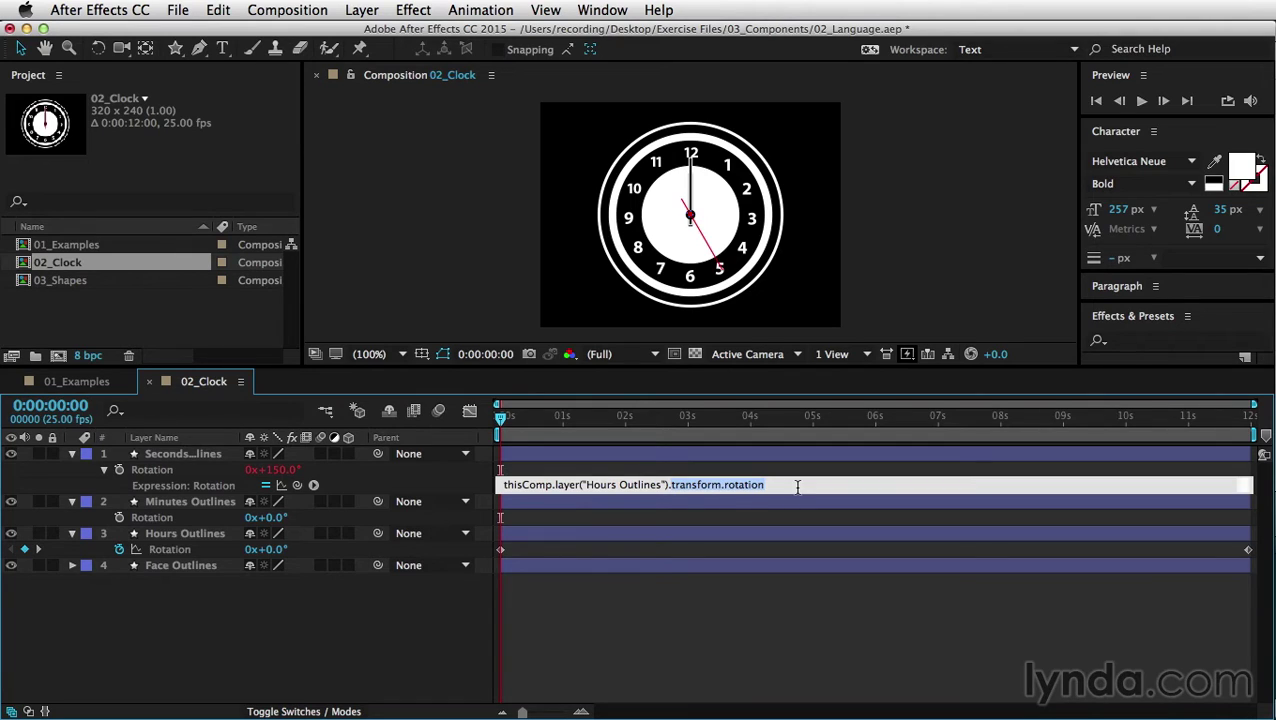
pyautogui.click(215, 580)
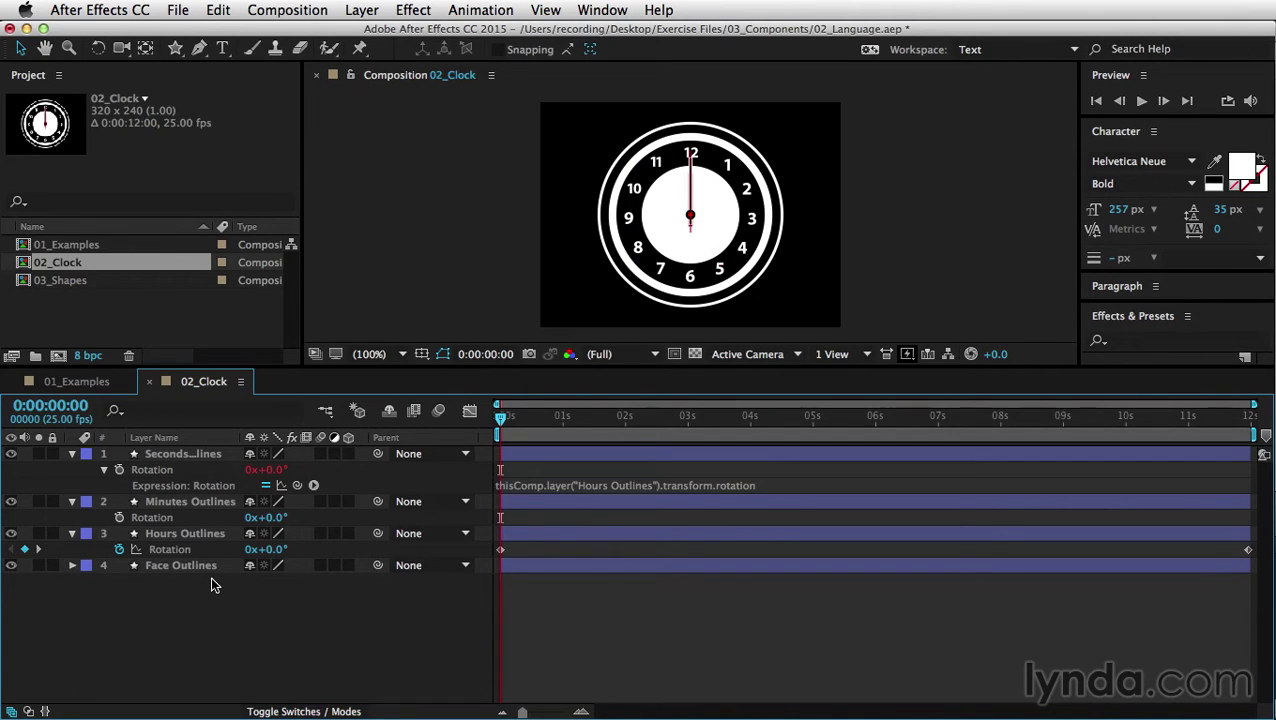
# - Append /2 to the seconds hand's linked rotation expression so it turns at half speed
pyautogui.moveTo(502, 418); pyautogui.dragTo(740, 430)
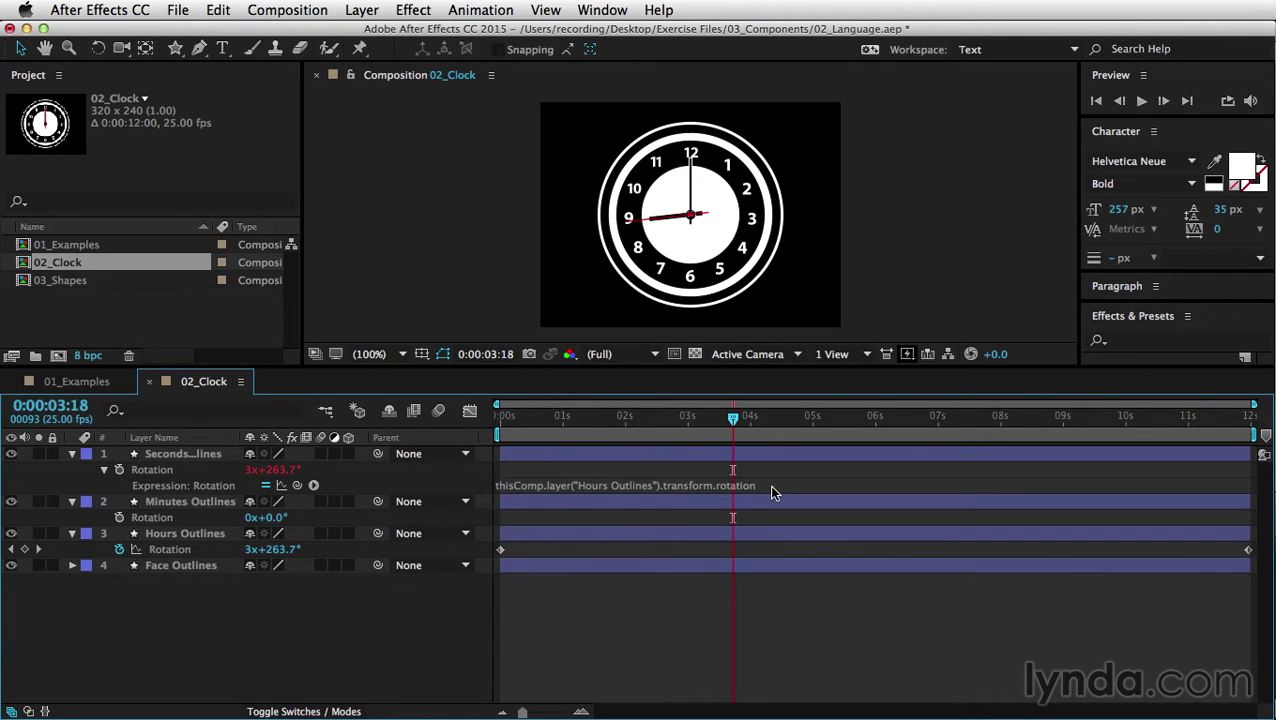
pyautogui.click(770, 487)
pyautogui.click(772, 485)
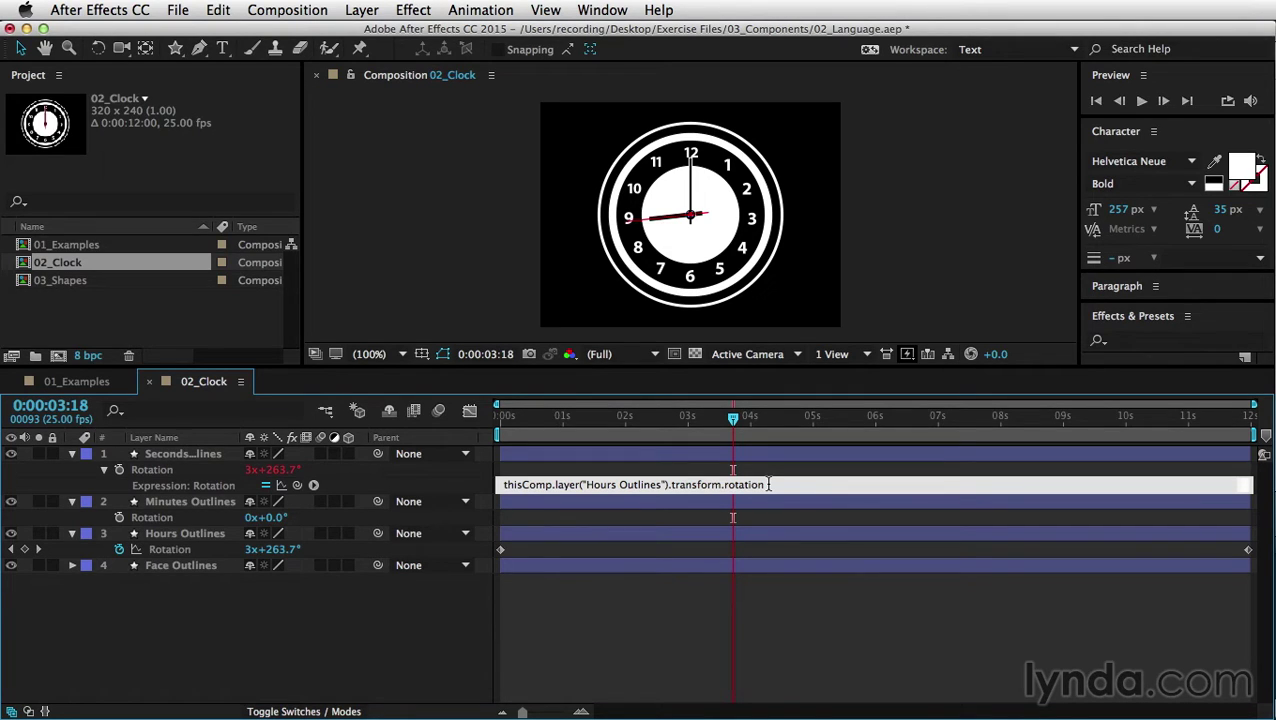
pyautogui.write('/2')
pyautogui.click(793, 638)
# - Preview the clock animation, then deselect all layers
pyautogui.press('space')
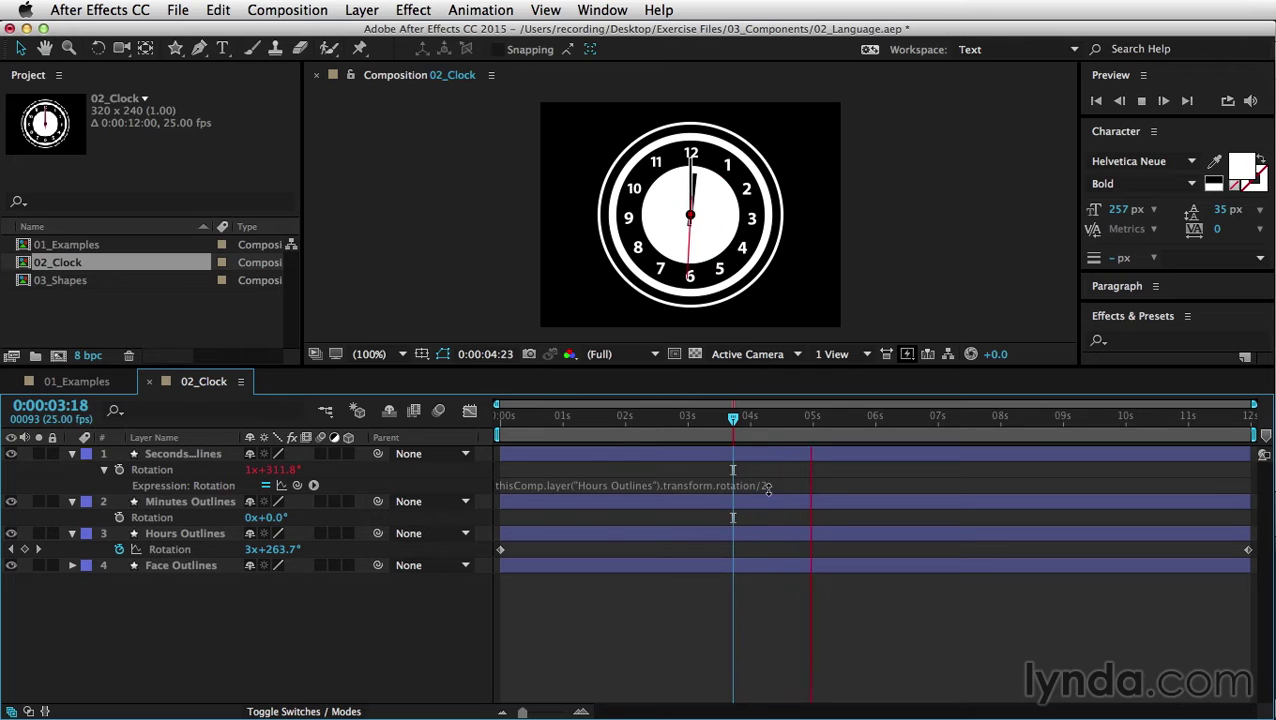
pyautogui.press('space')
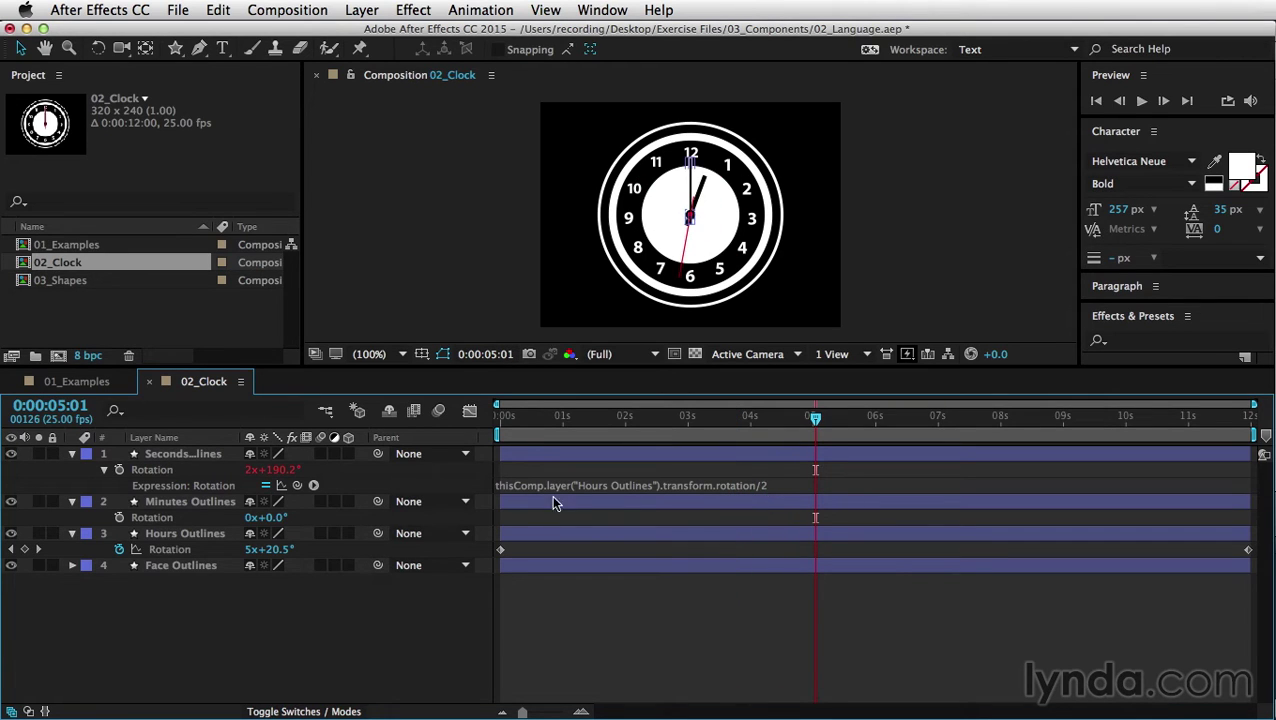
pyautogui.click(470, 565)
pyautogui.press('super+shift+a')
# - Browse the expression language menu's function categories, such as Light, on the Seconds rotation
pyautogui.click(314, 487)
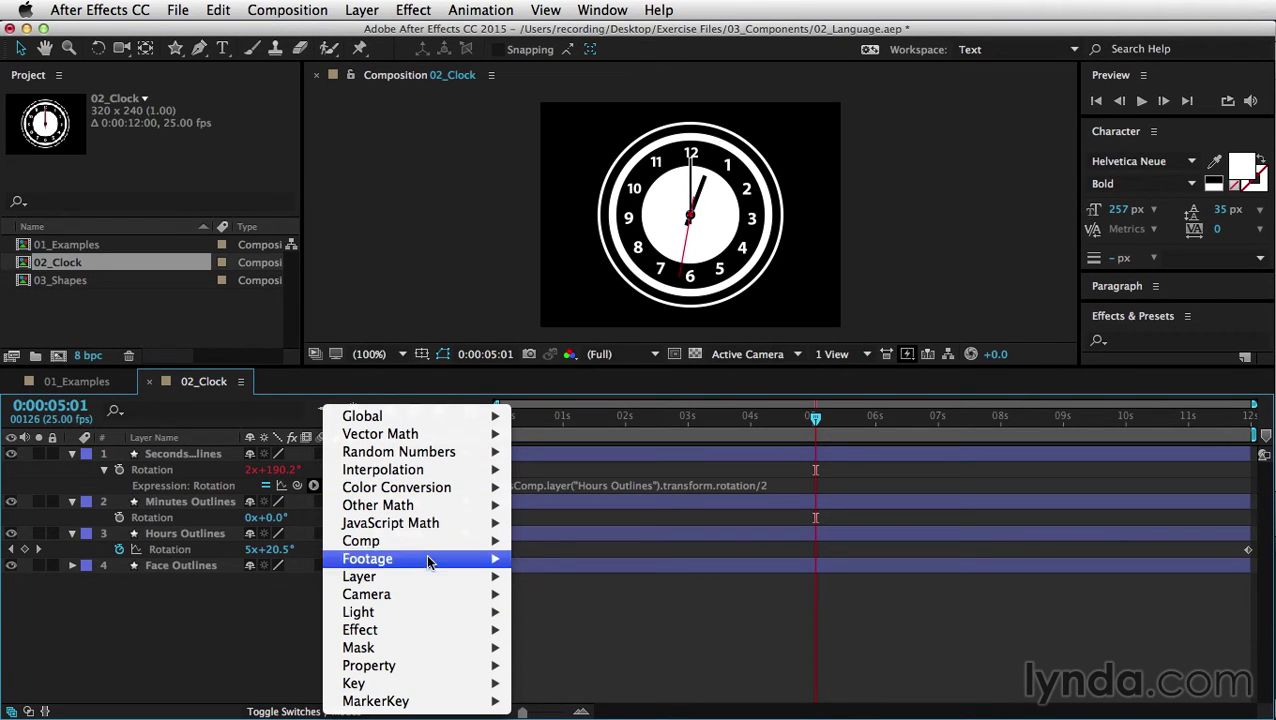
pyautogui.moveTo(418, 668)
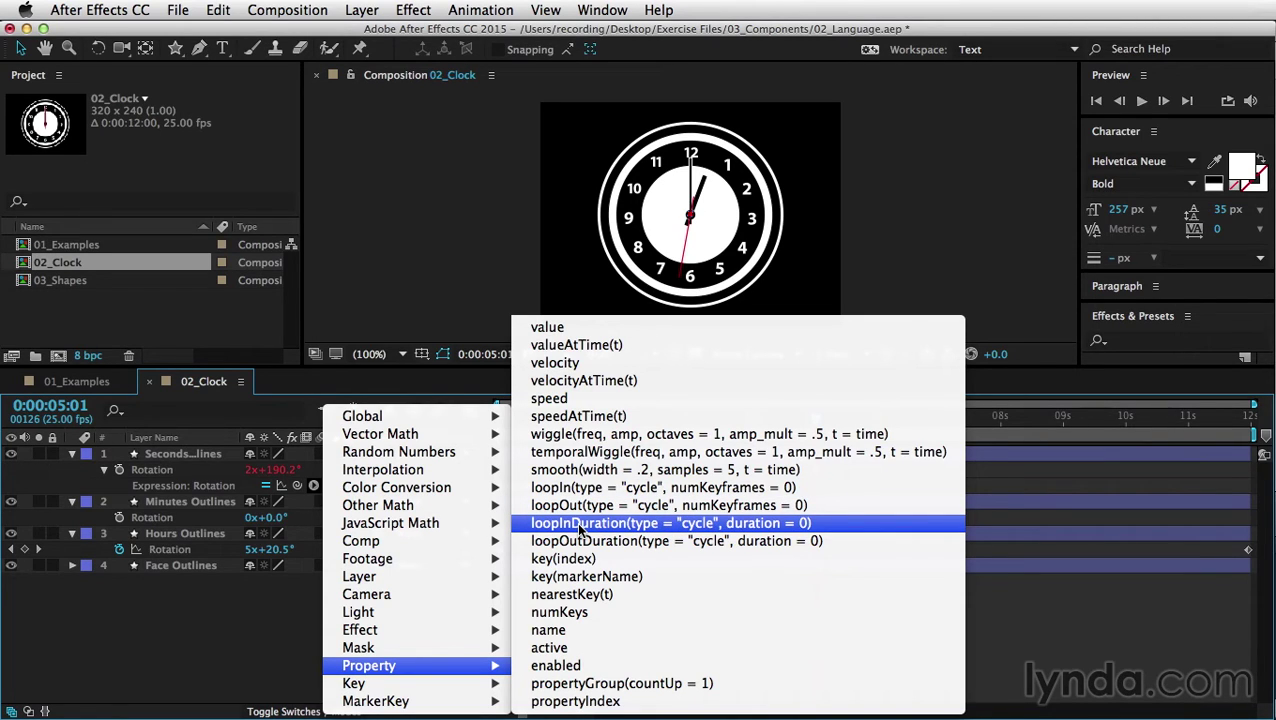
pyautogui.moveTo(382, 615)
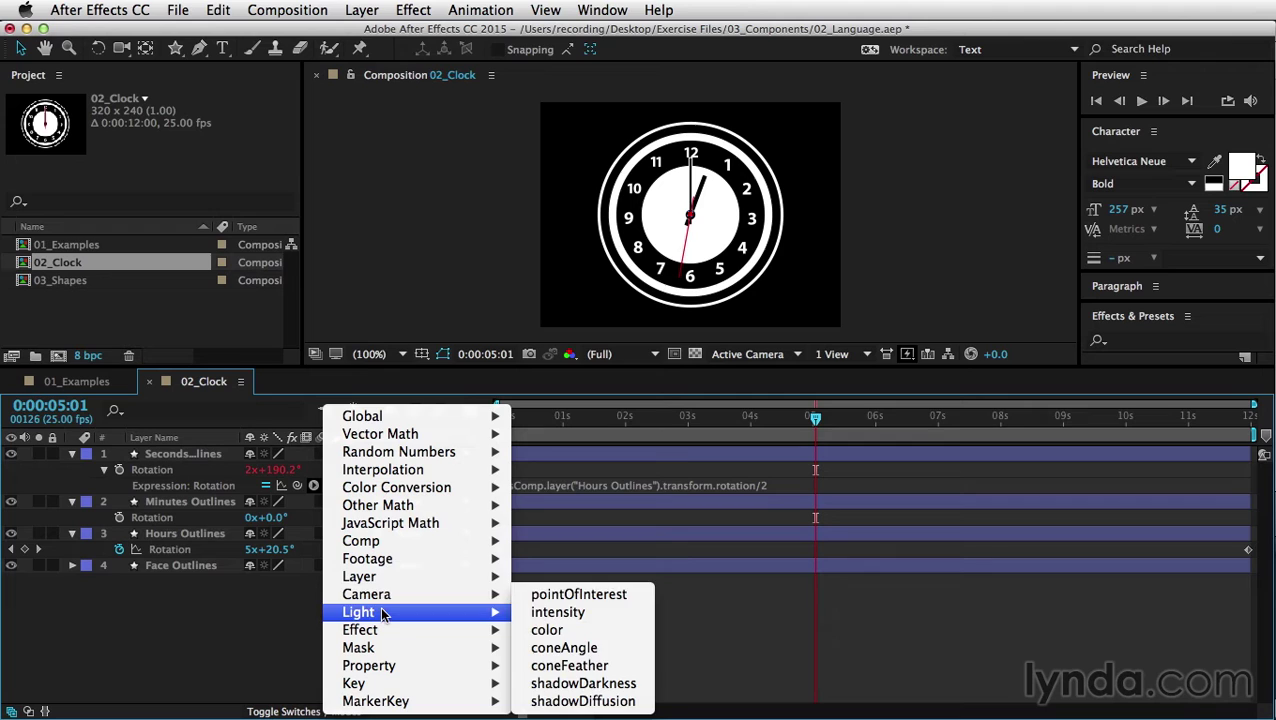
pyautogui.moveTo(407, 531)
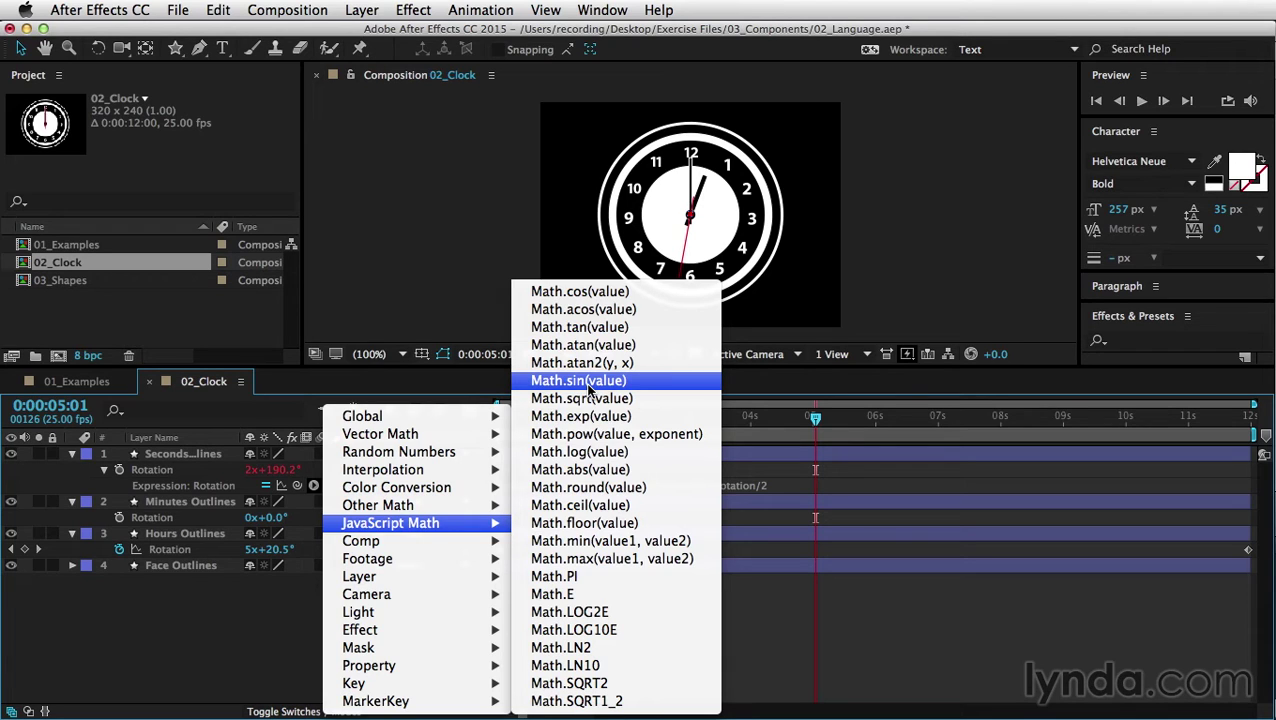
pyautogui.moveTo(420, 507)
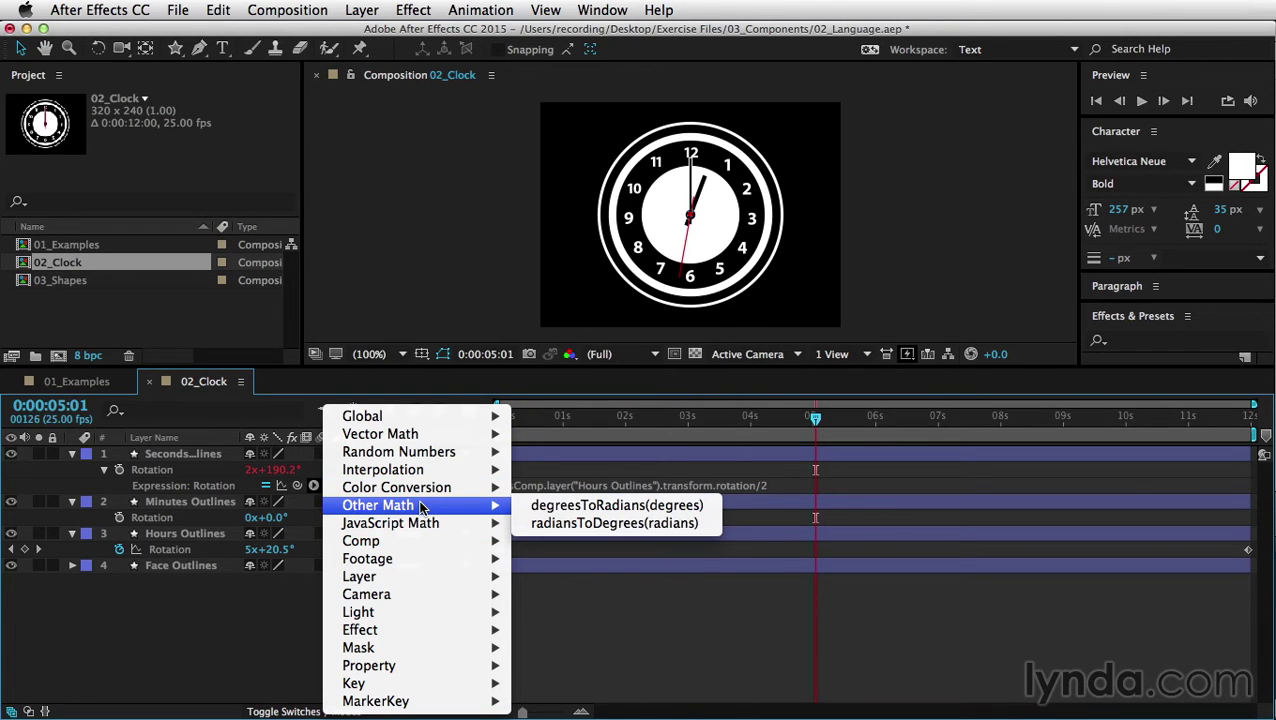
pyautogui.moveTo(475, 488)
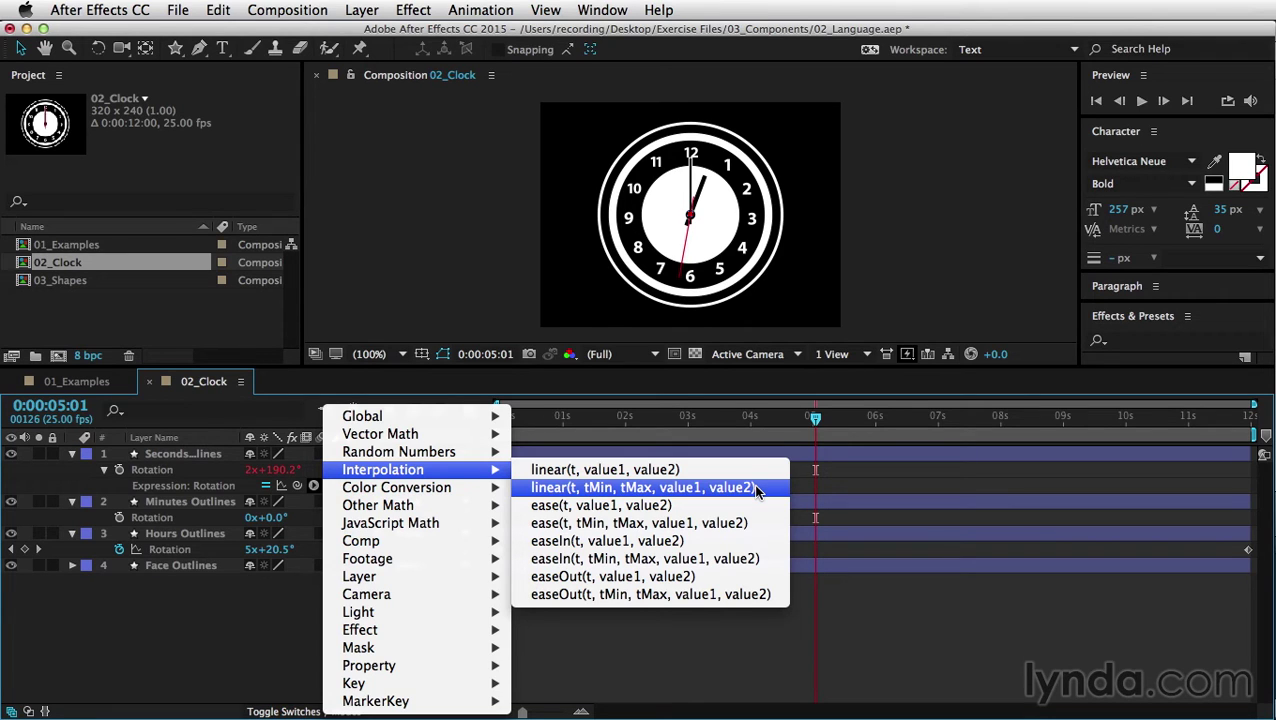
pyautogui.moveTo(452, 421)
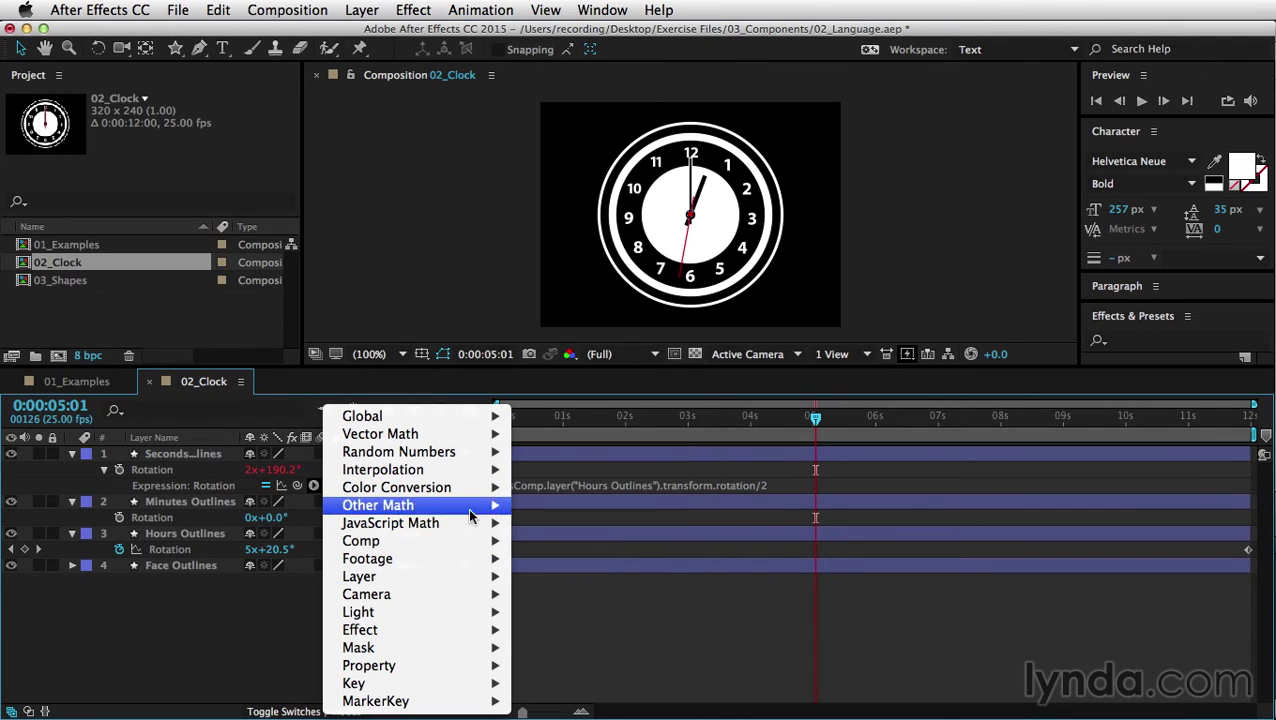
pyautogui.moveTo(466, 522)
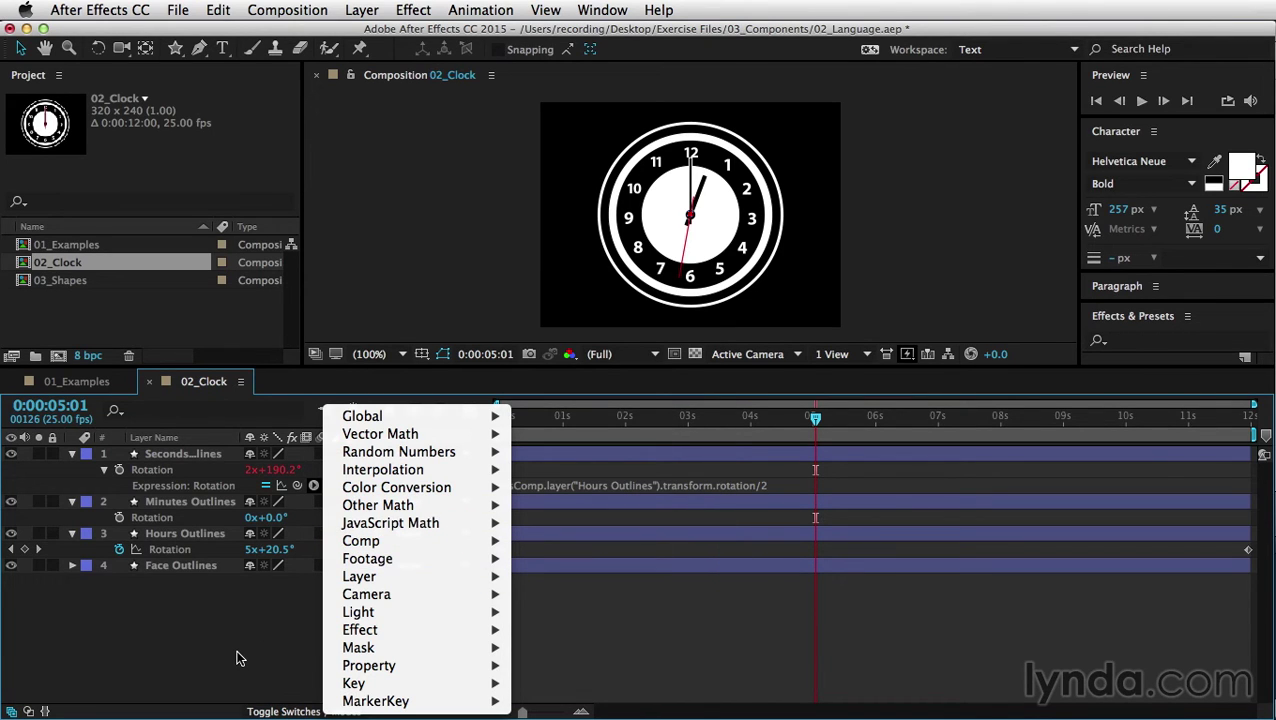
pyautogui.moveTo(372, 418)
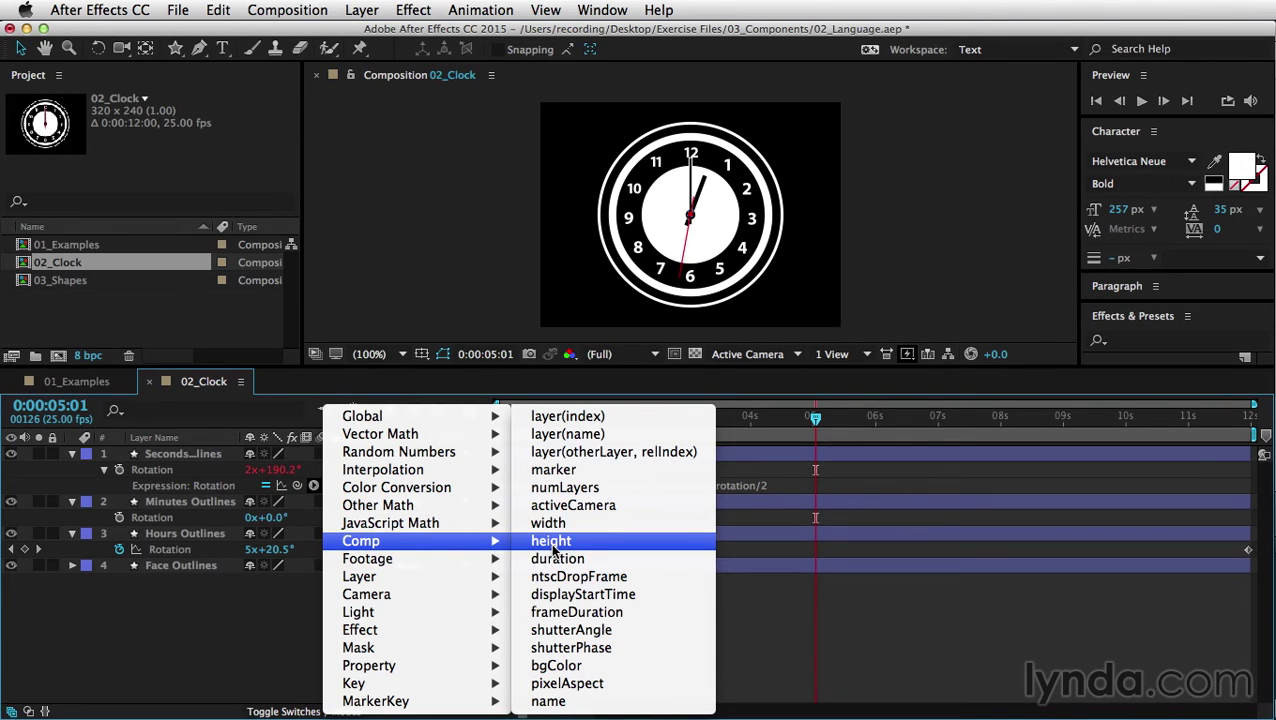
# - Open 03_Shapes and inspect the star's [thisComp.width/2, thisComp.height/2] Position expression
pyautogui.click(42, 289)
pyautogui.doubleClick(27, 283)
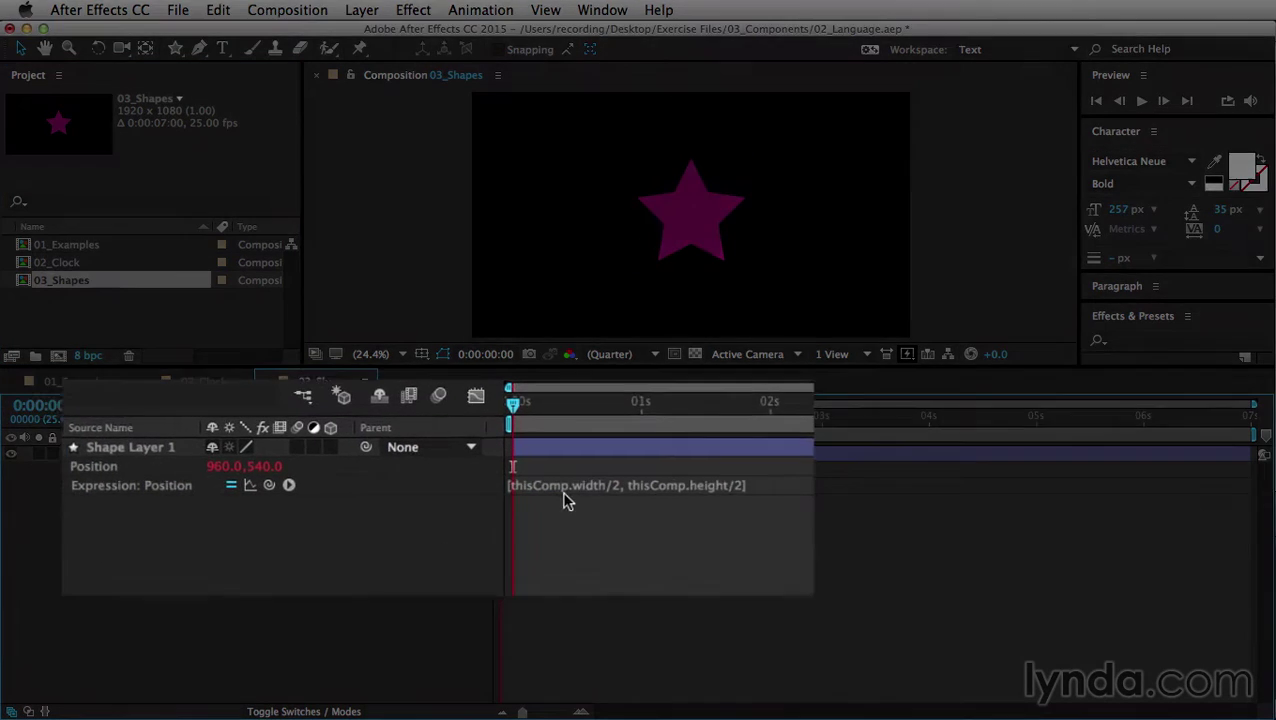
pyautogui.click(572, 489)
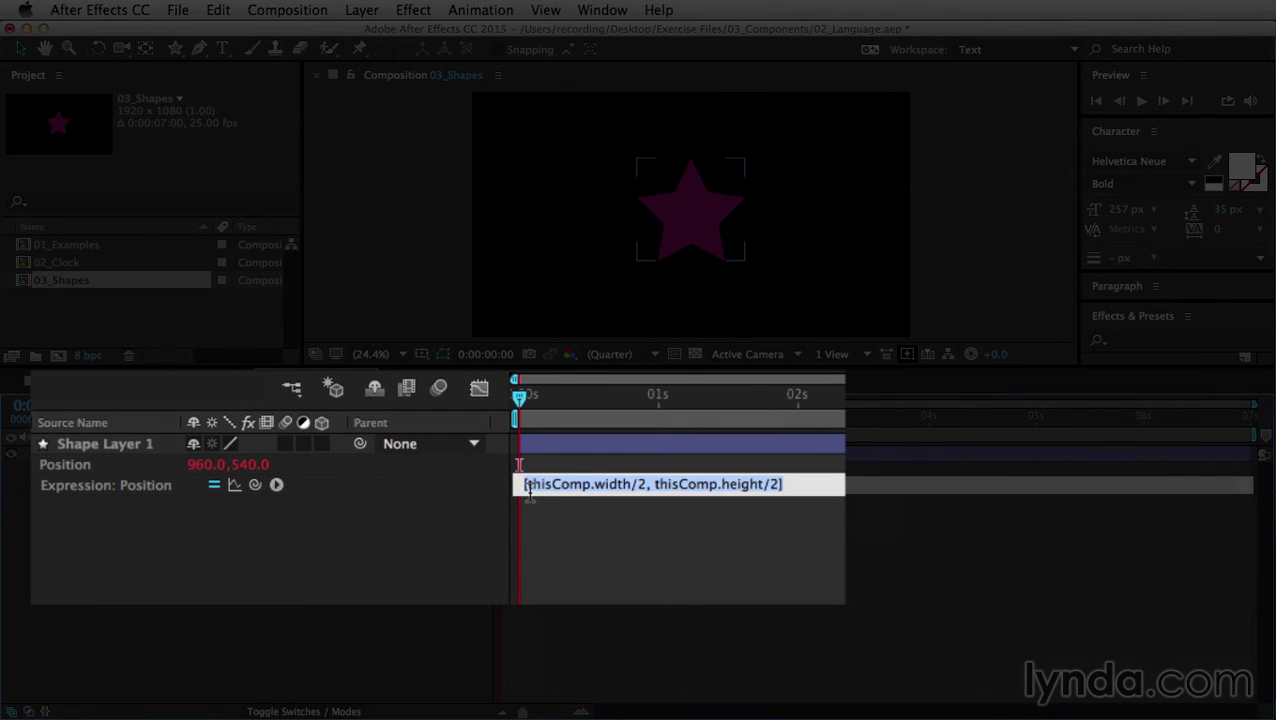
pyautogui.click(527, 484)
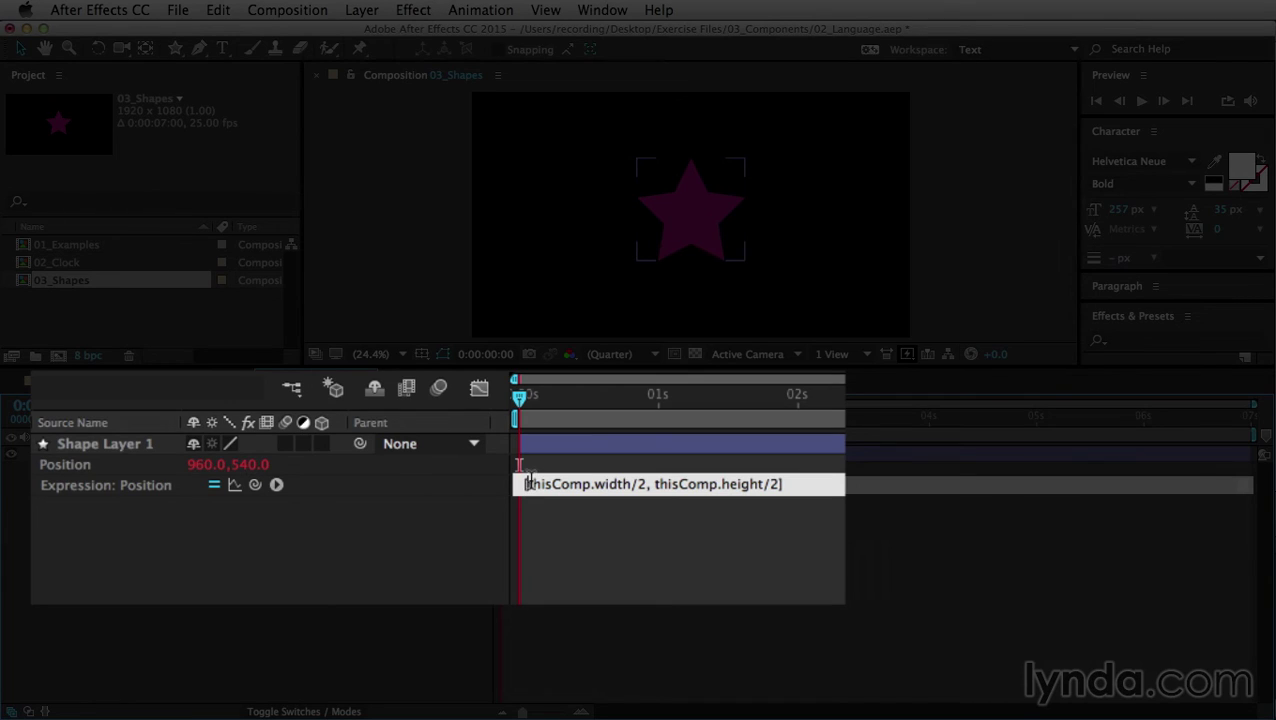
pyautogui.press('super+a')
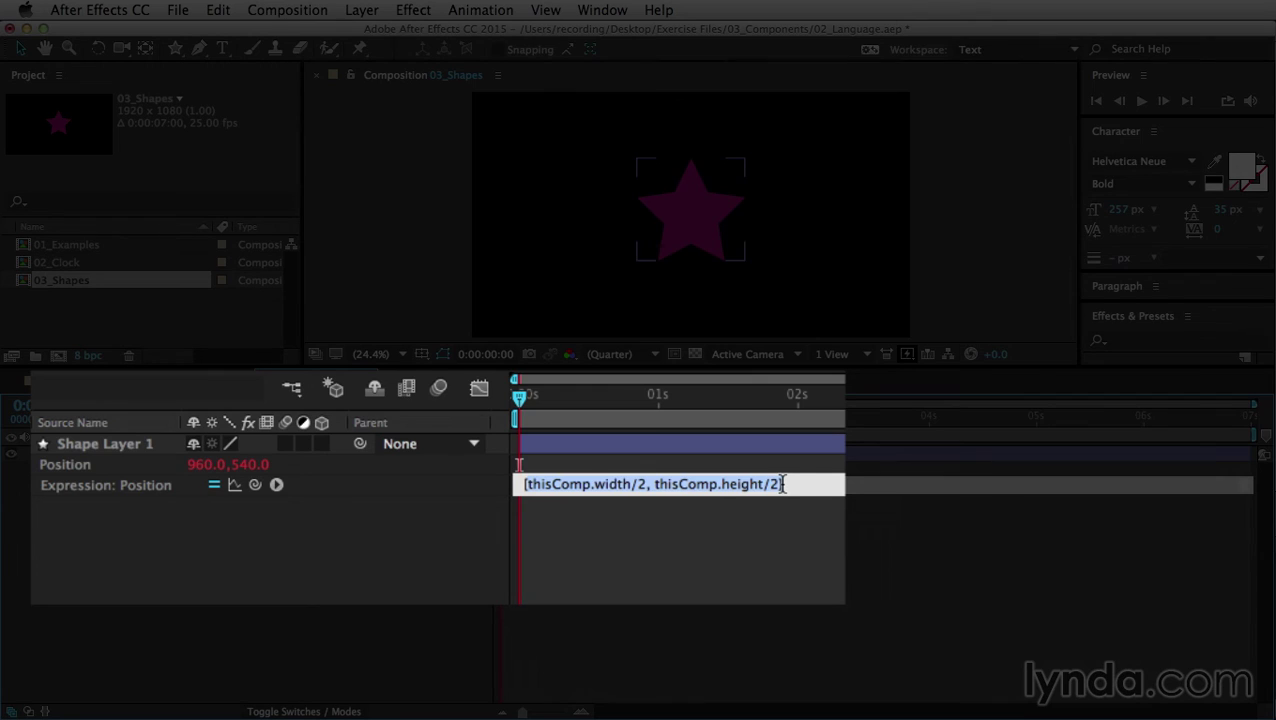
pyautogui.click(414, 565)
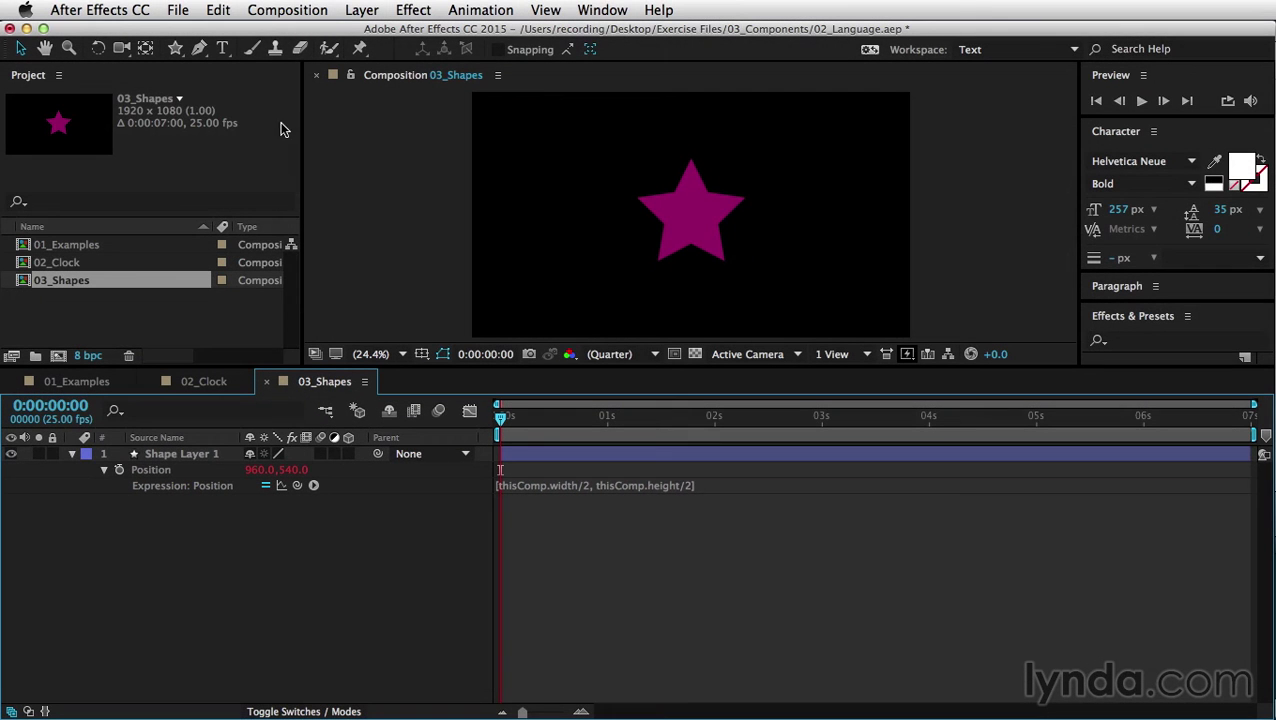
# - Apply the NTSC D1 preset (720×486, 29.97 fps) in 03_Shapes' Composition Settings
pyautogui.click(288, 10)
pyautogui.click(308, 58)
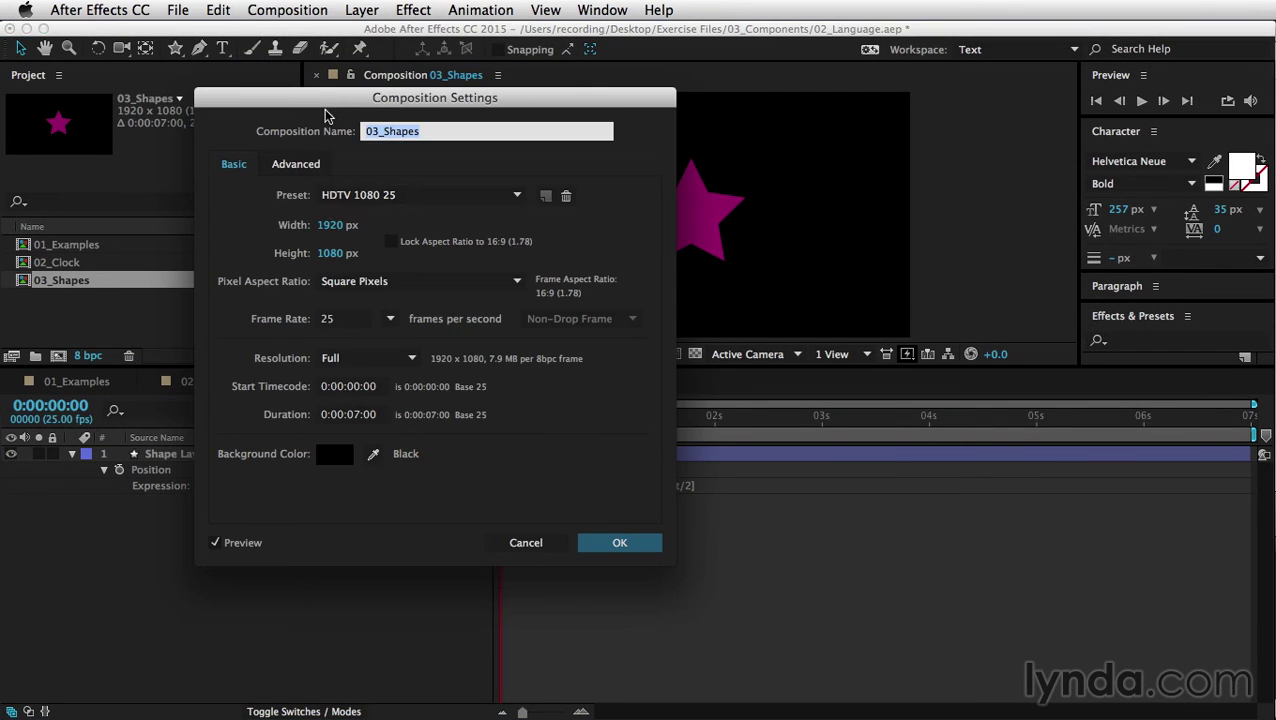
pyautogui.click(370, 196)
pyautogui.click(384, 252)
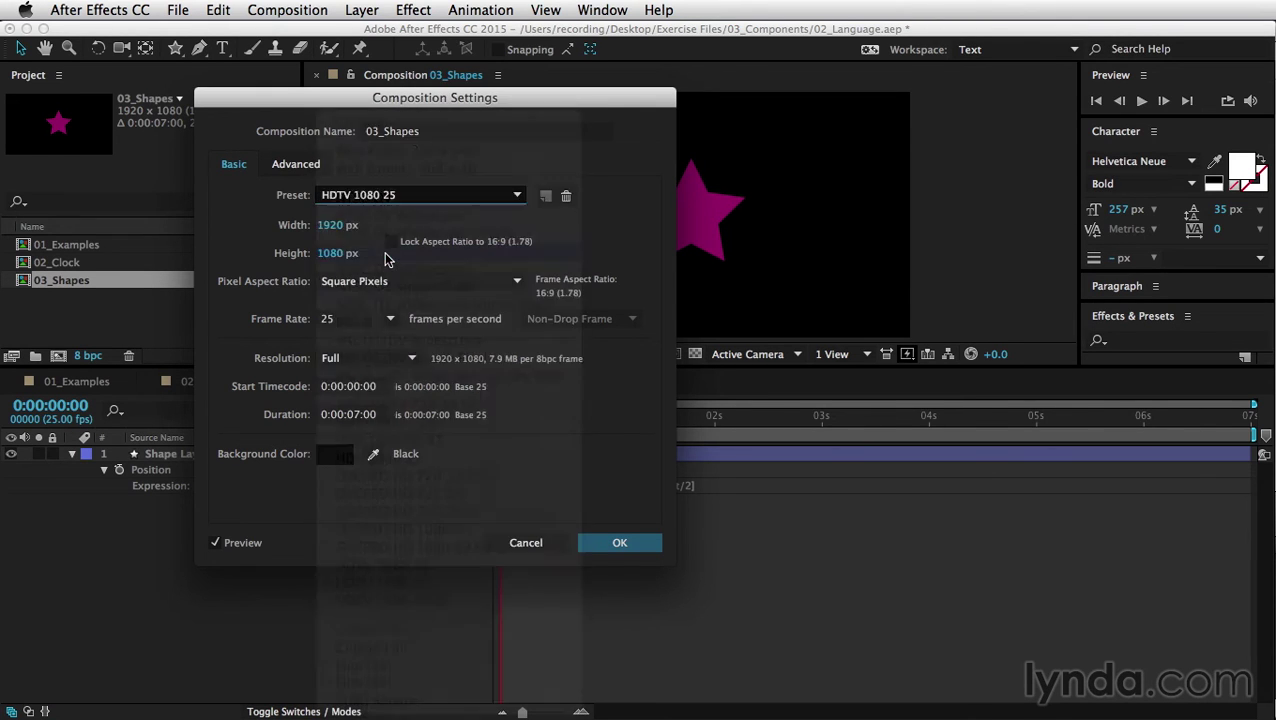
pyautogui.click(618, 542)
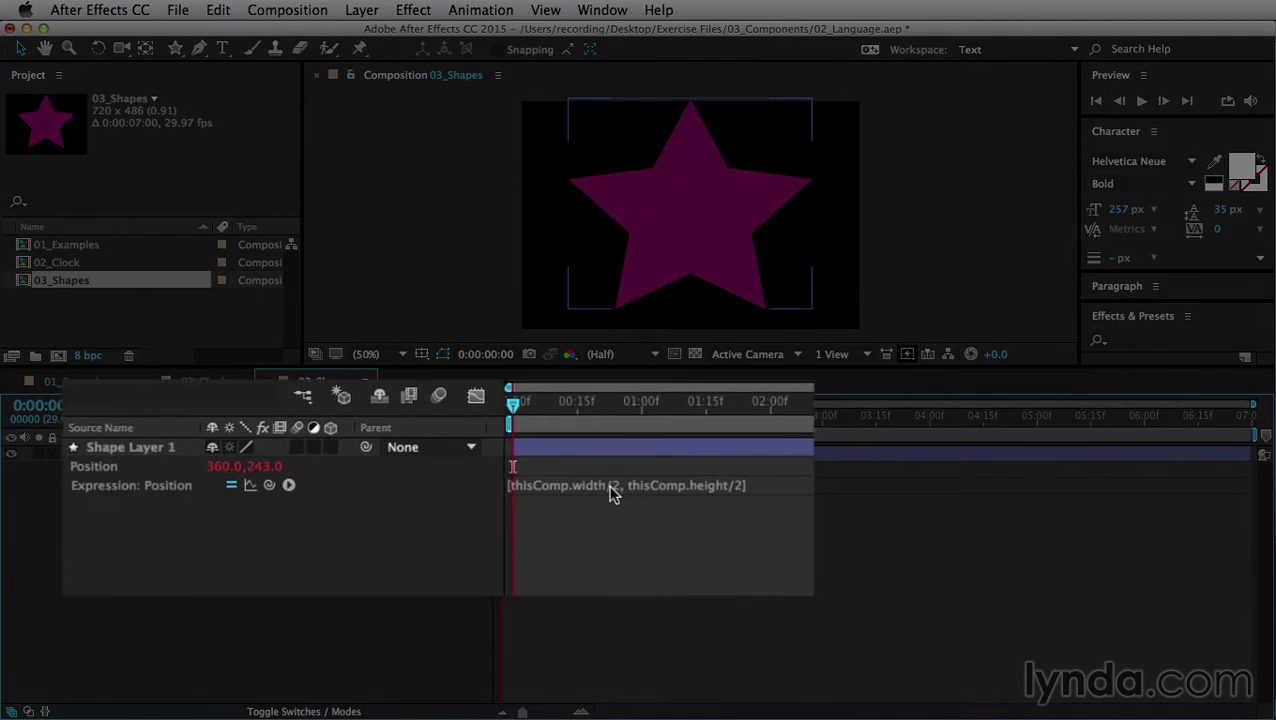
# - Change the Position expression to [thisComp.width/3, thisComp.height/3], moving the star to 240,162
pyautogui.click(584, 486)
pyautogui.click(585, 486)
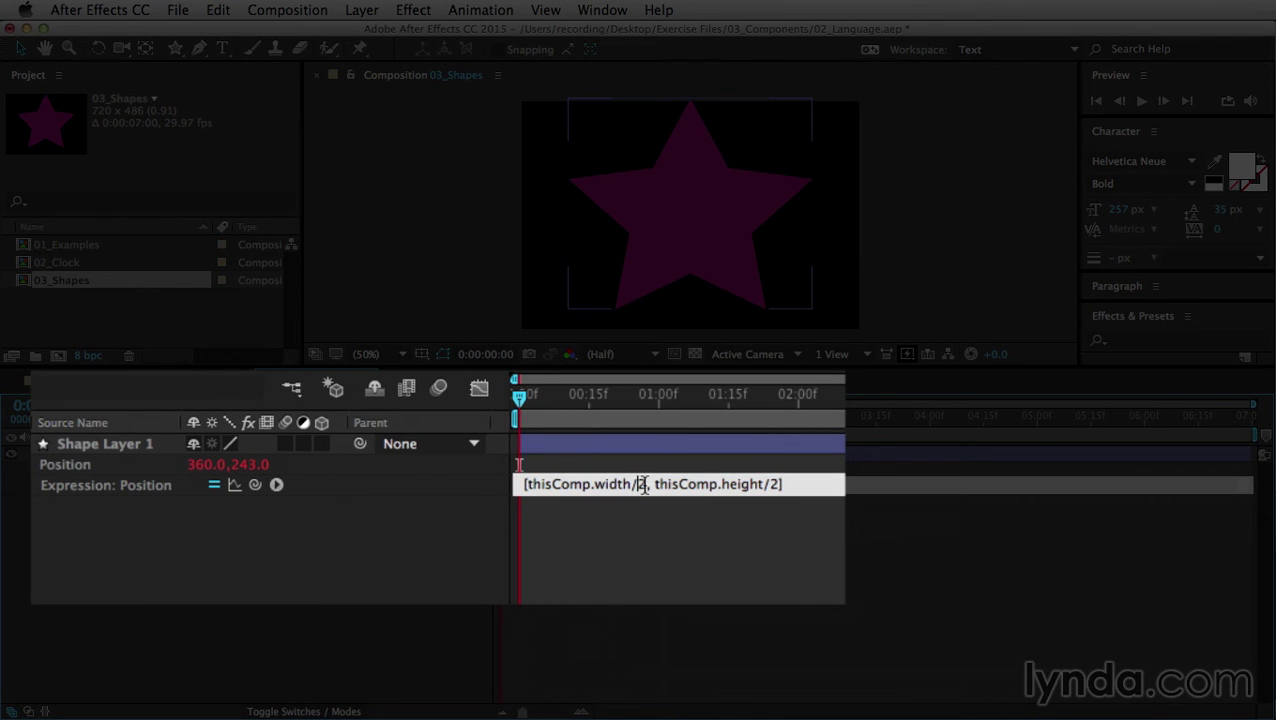
pyautogui.doubleClick(640, 486)
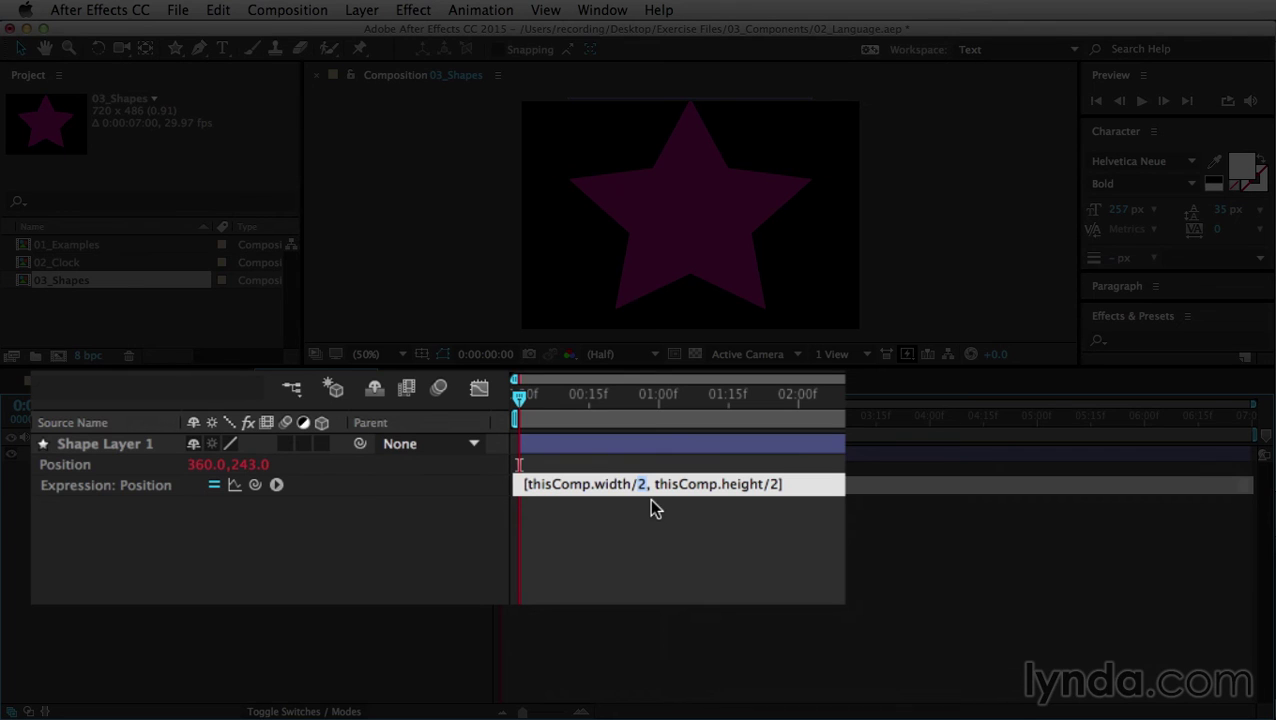
pyautogui.write('3')
pyautogui.doubleClick(775, 484)
pyautogui.write('3')
pyautogui.click(660, 524)
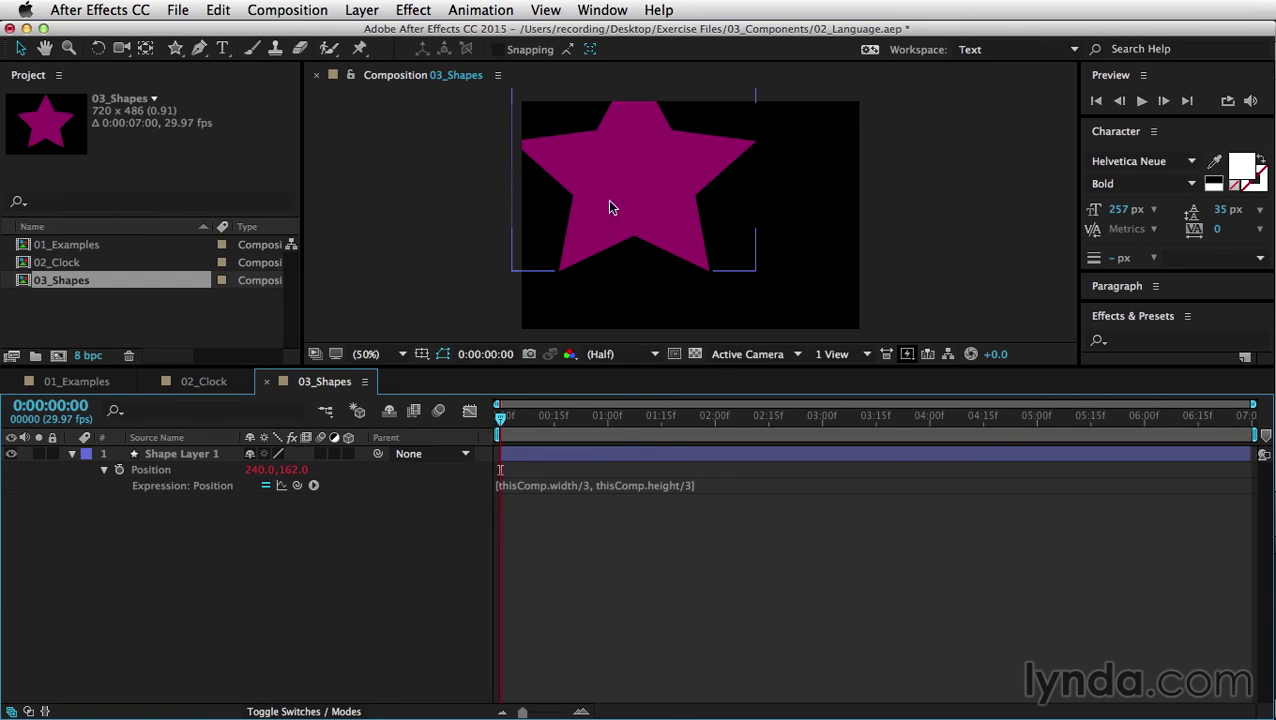
pyautogui.click(290, 11)
# - Apply the HDTV 1080 25 preset to 03_Shapes, placing the star at 640,360
pyautogui.click(306, 64)
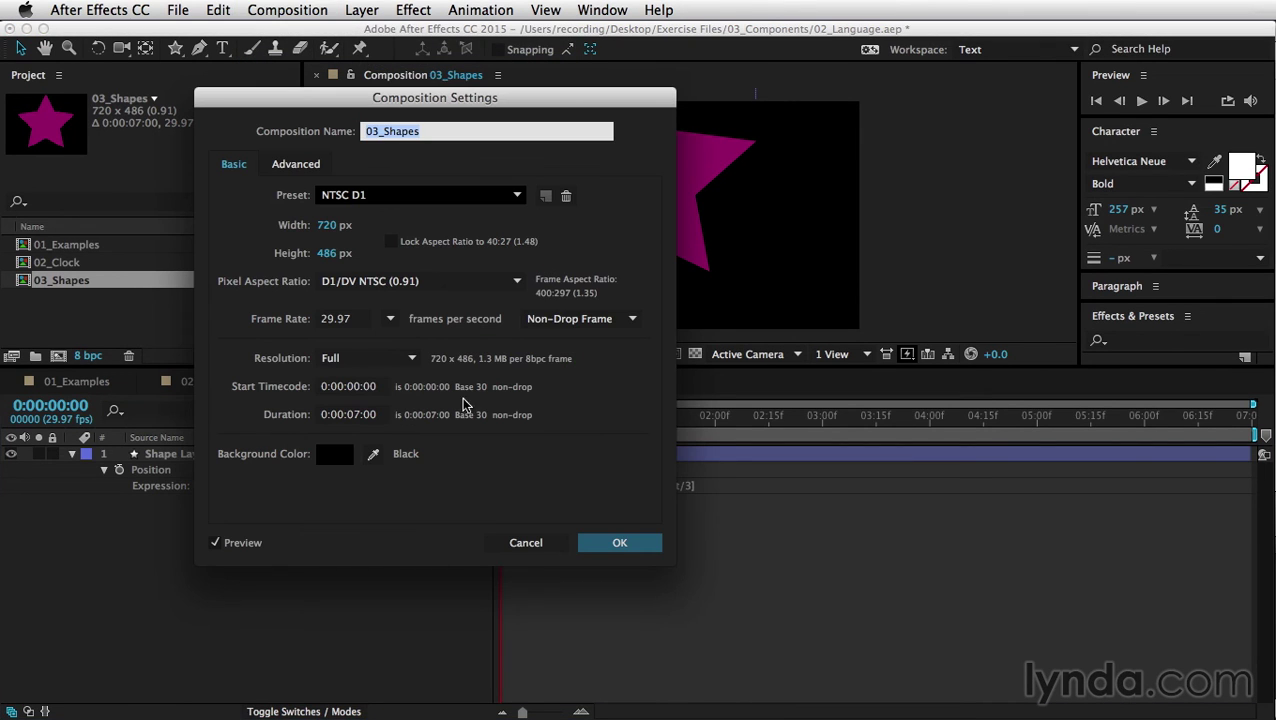
pyautogui.click(391, 200)
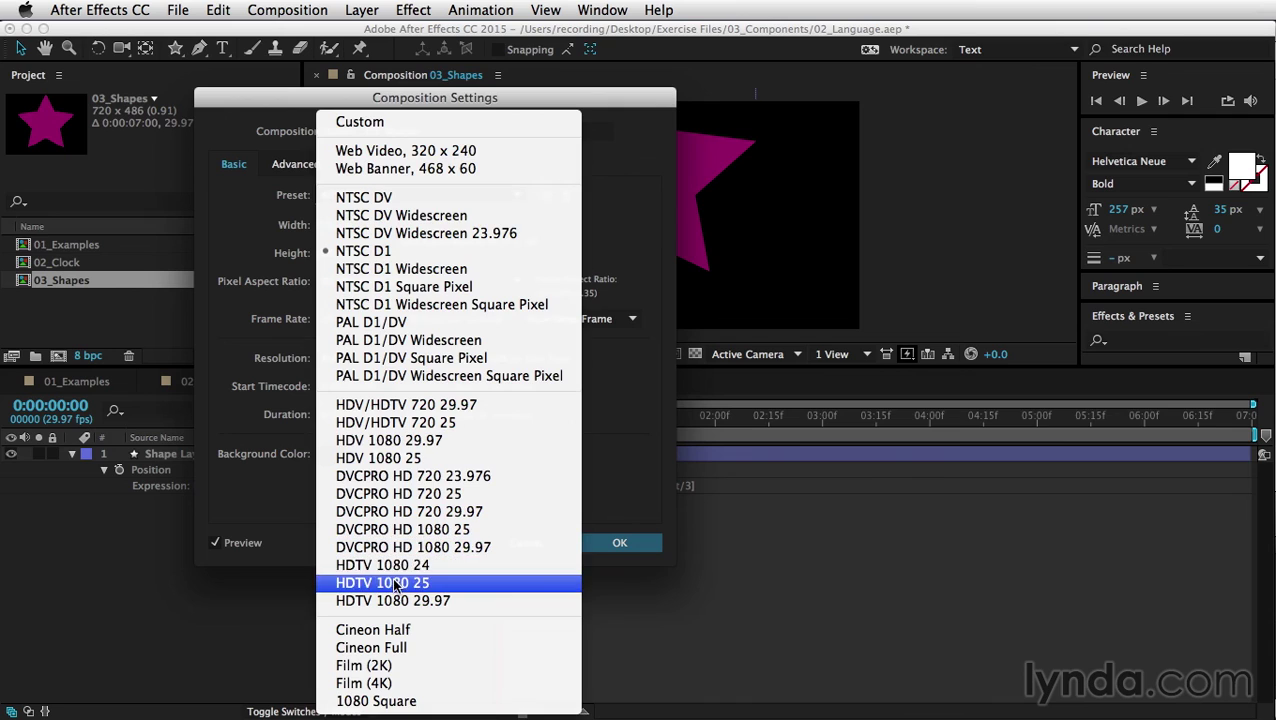
pyautogui.click(400, 583)
pyautogui.click(620, 543)
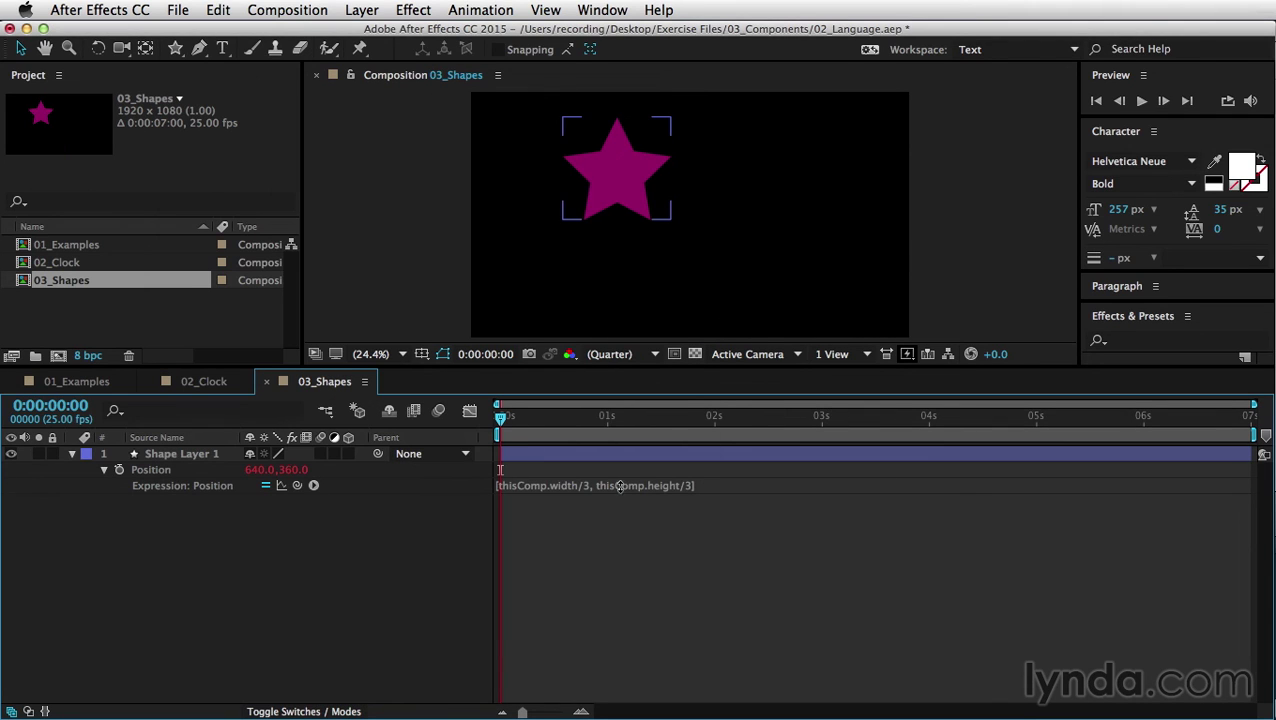